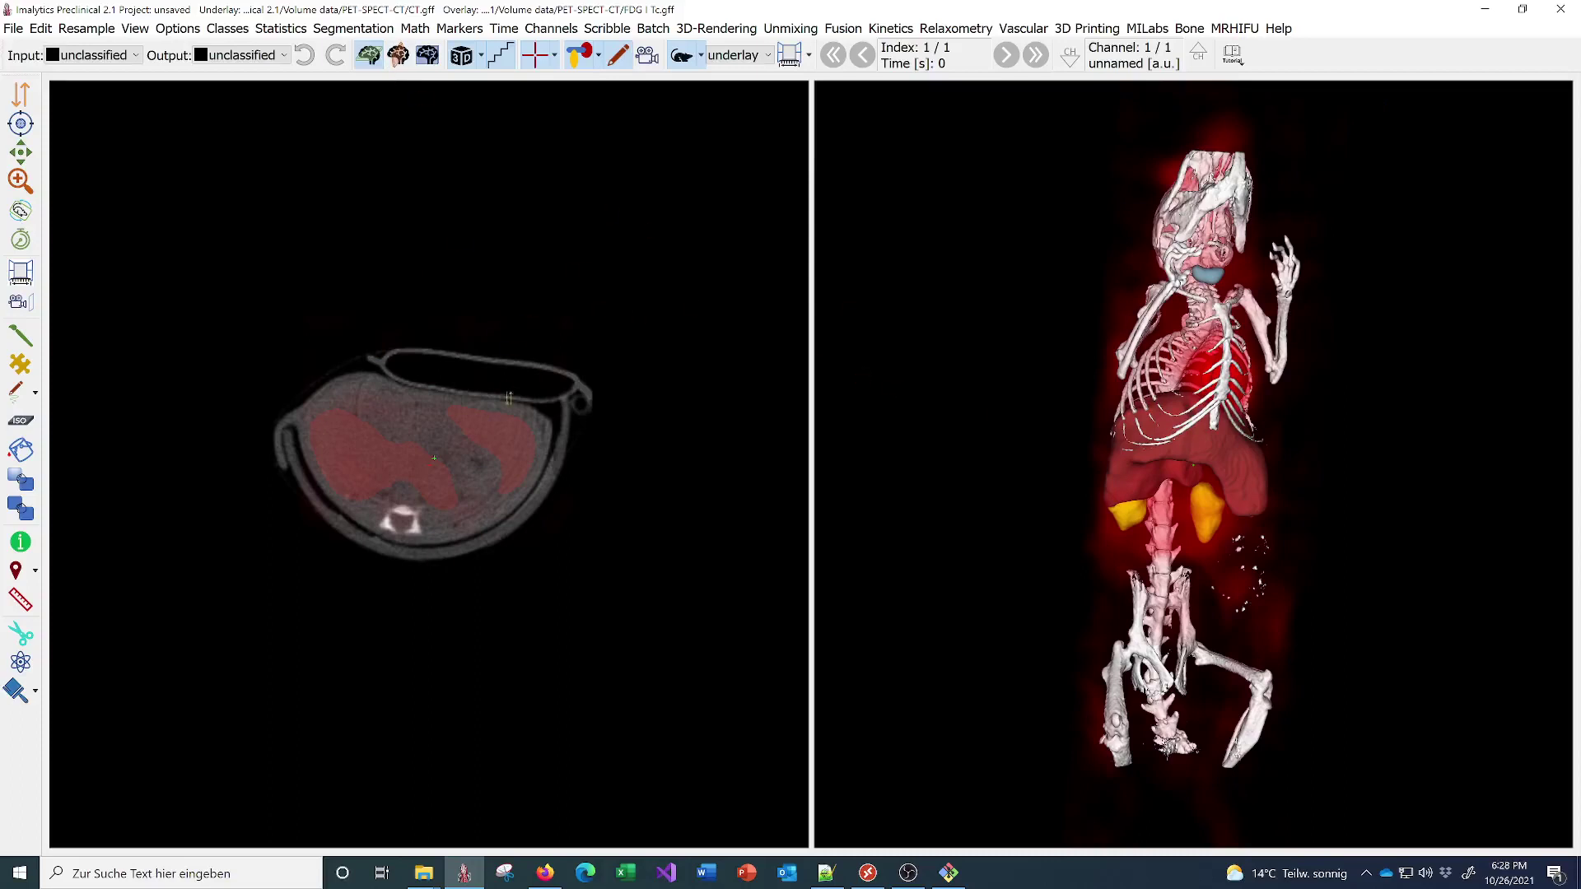
Lower the axial slice through the abdomen and rotate the 3D mouse to face front.
{"action": "left_click_drag", "start_coordinate": [489, 424], "coordinate": [1011, 422]}
{"action": "left_click_drag", "start_coordinate": [1341, 357], "coordinate": [1226, 365]}
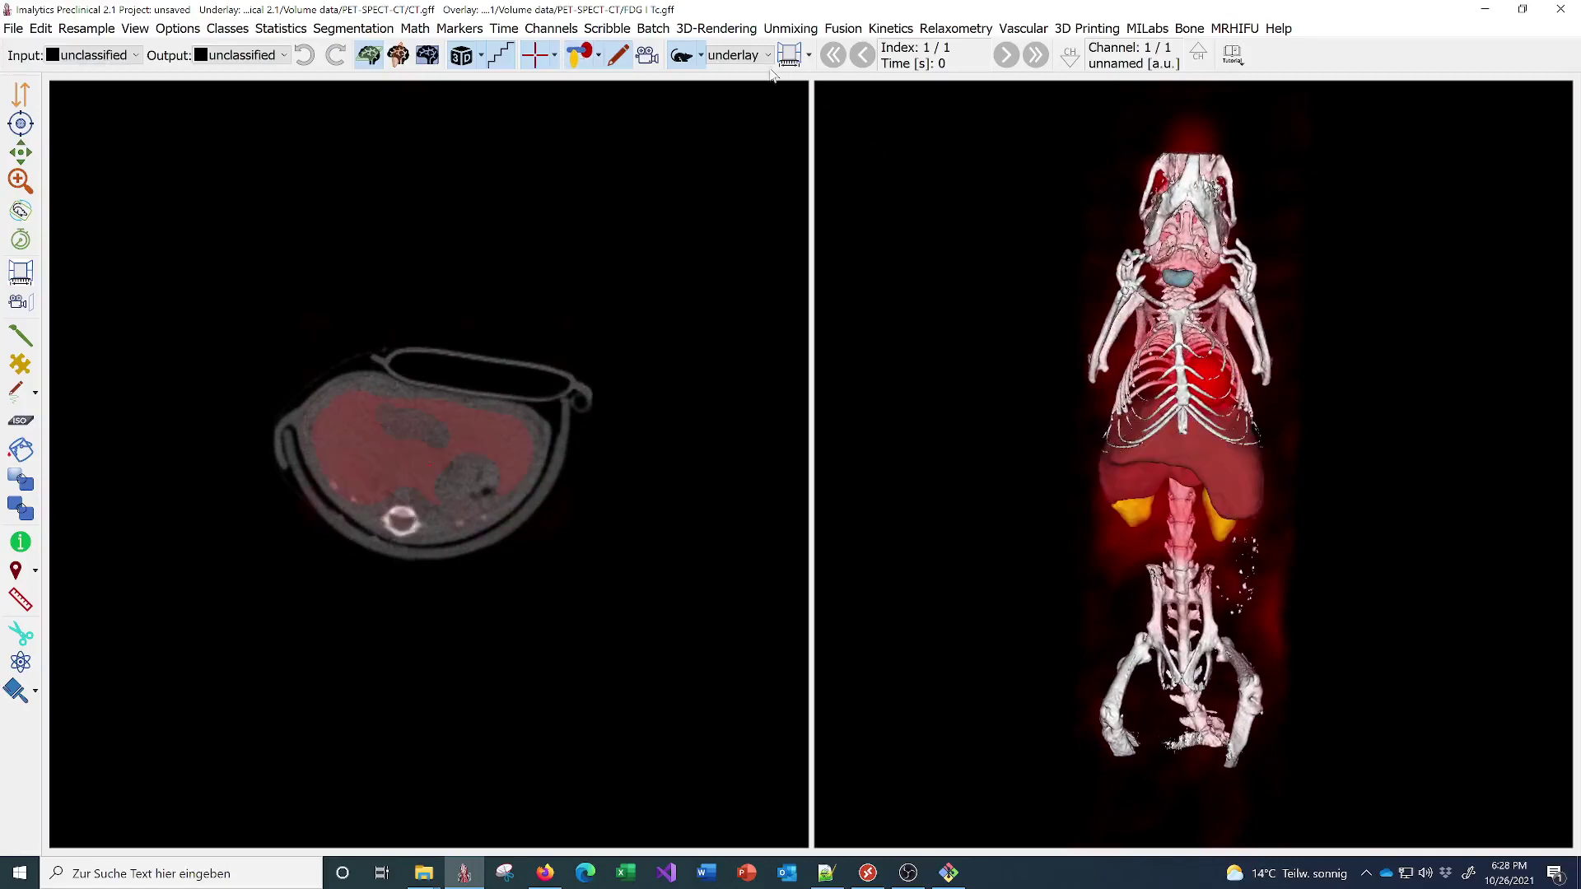
Control the overlay layer, step to PET channel 3/3, and toggle the overlay off and on.
{"action": "left_click", "coordinate": [738, 55]}
{"action": "left_click", "coordinate": [732, 96]}
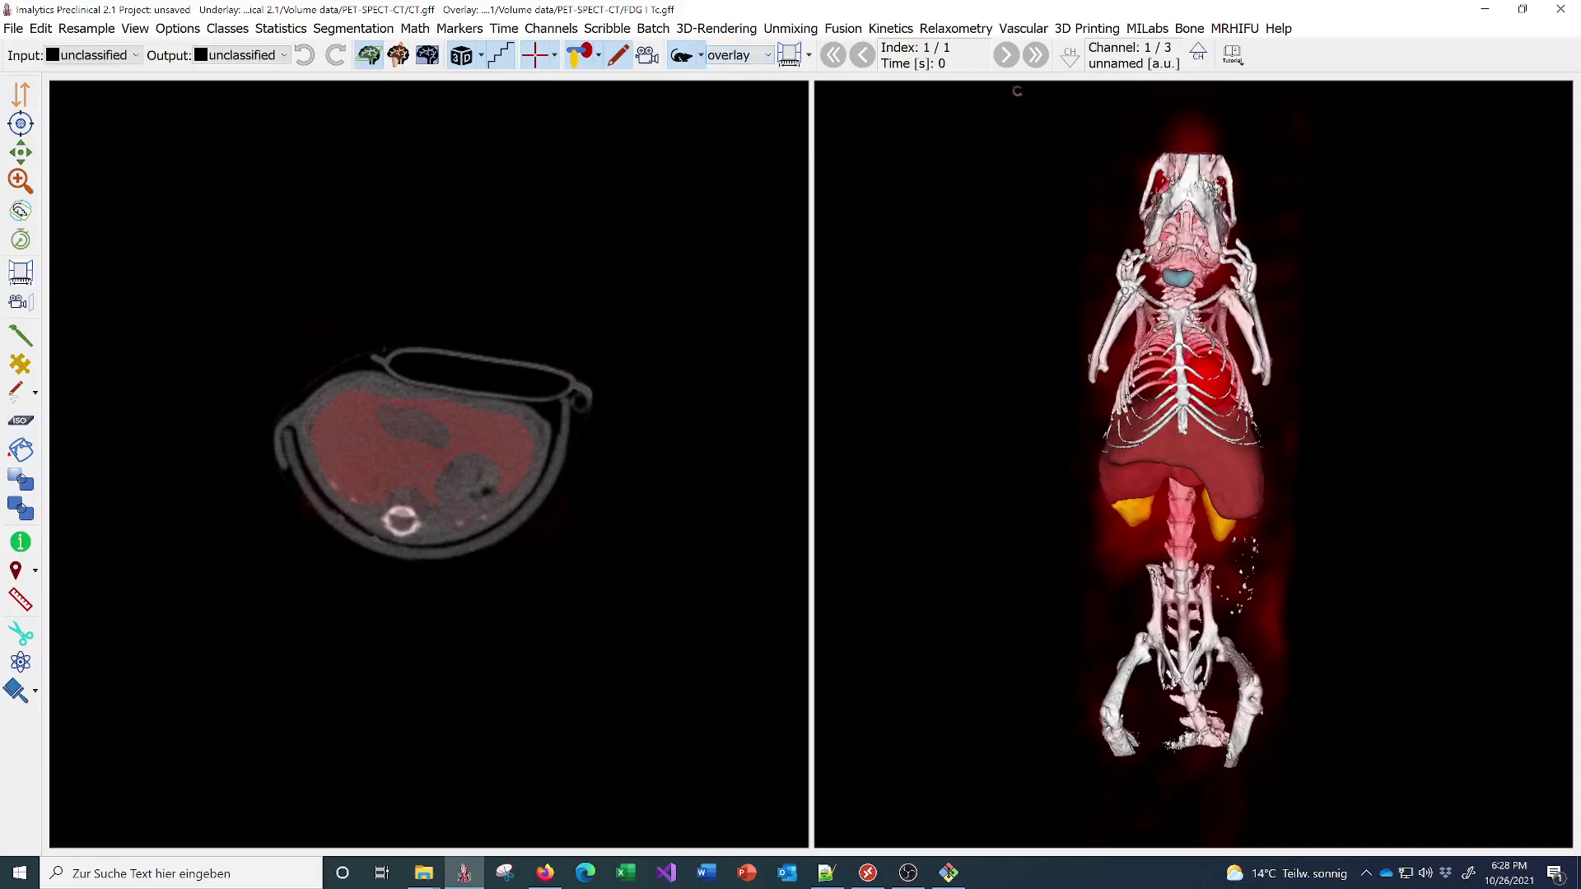
{"action": "left_click", "coordinate": [1198, 55]}
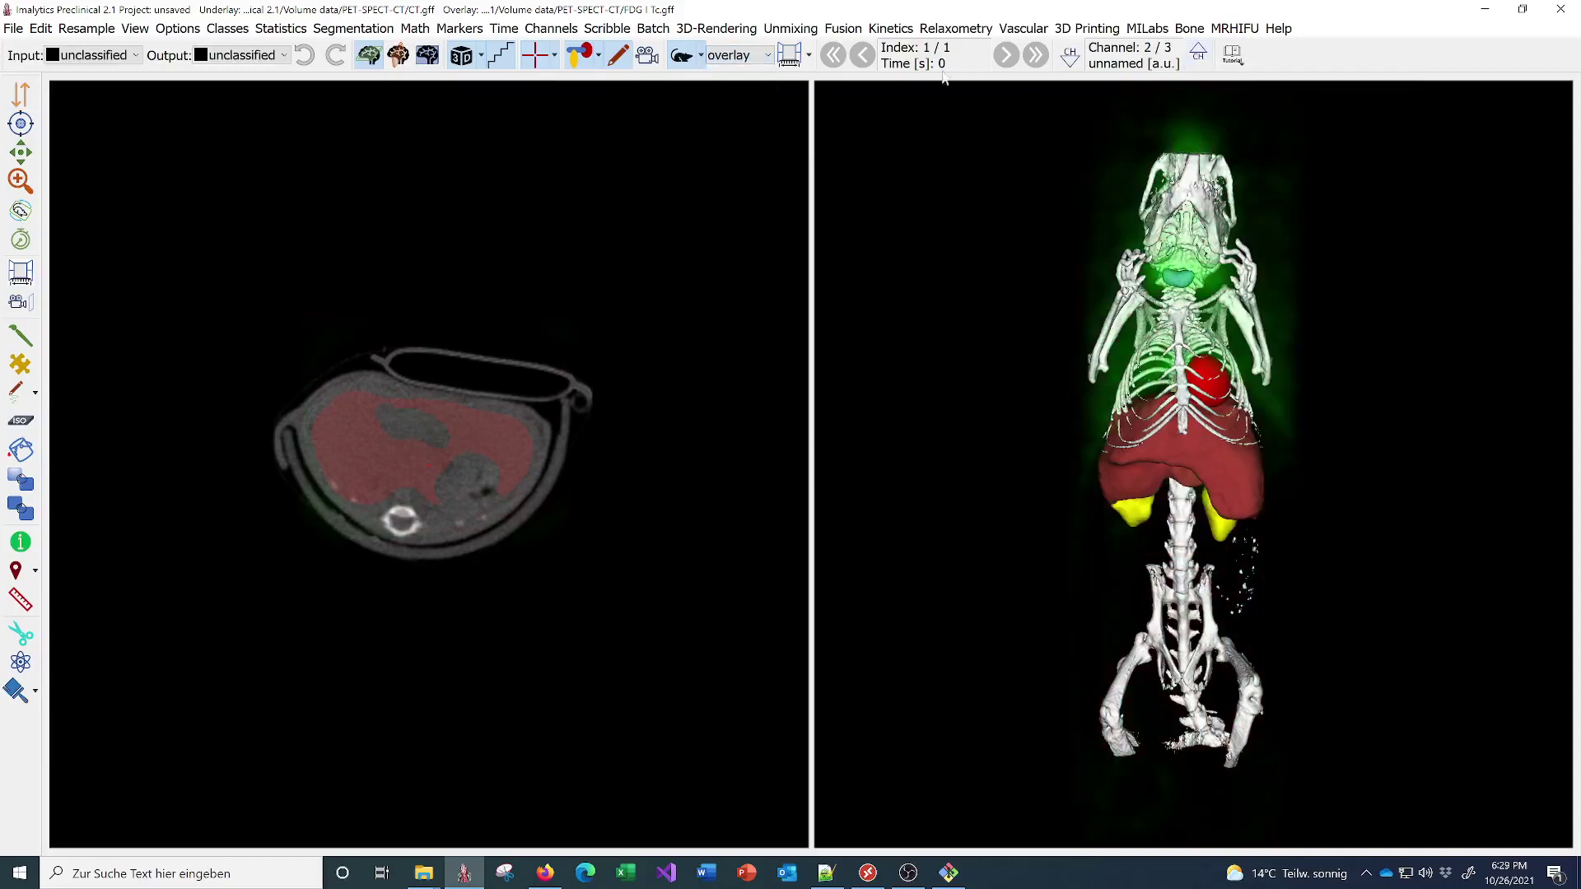
{"action": "left_click", "coordinate": [1203, 55]}
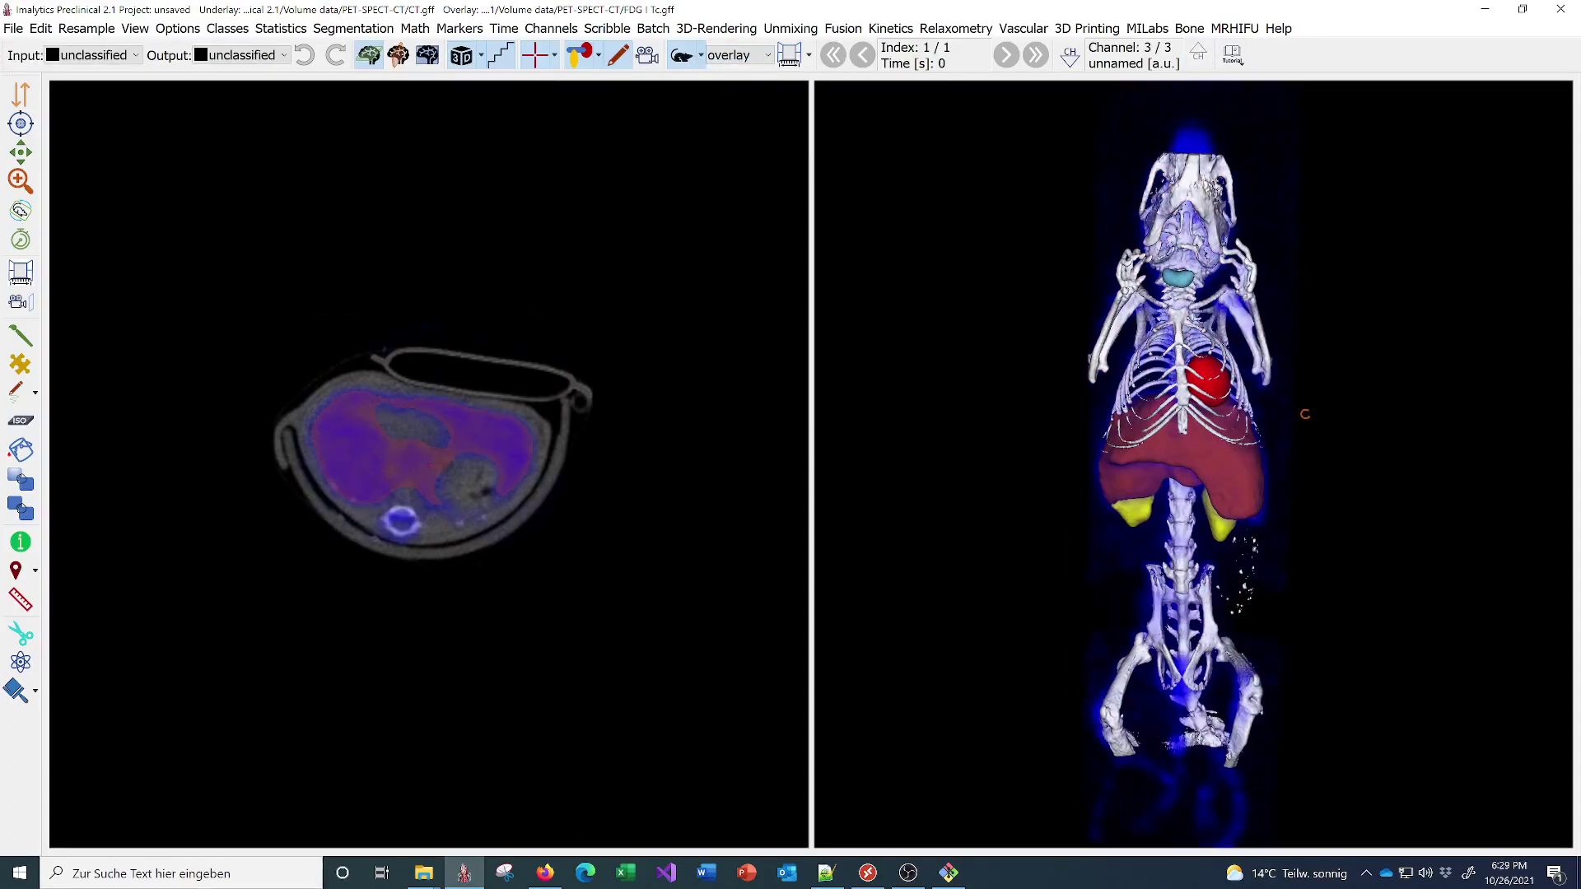
{"action": "left_click", "coordinate": [680, 59]}
{"action": "left_click", "coordinate": [679, 59]}
Toggle the organ segmentations off and on, then review and close the Class statistics table.
{"action": "left_click", "coordinate": [577, 62]}
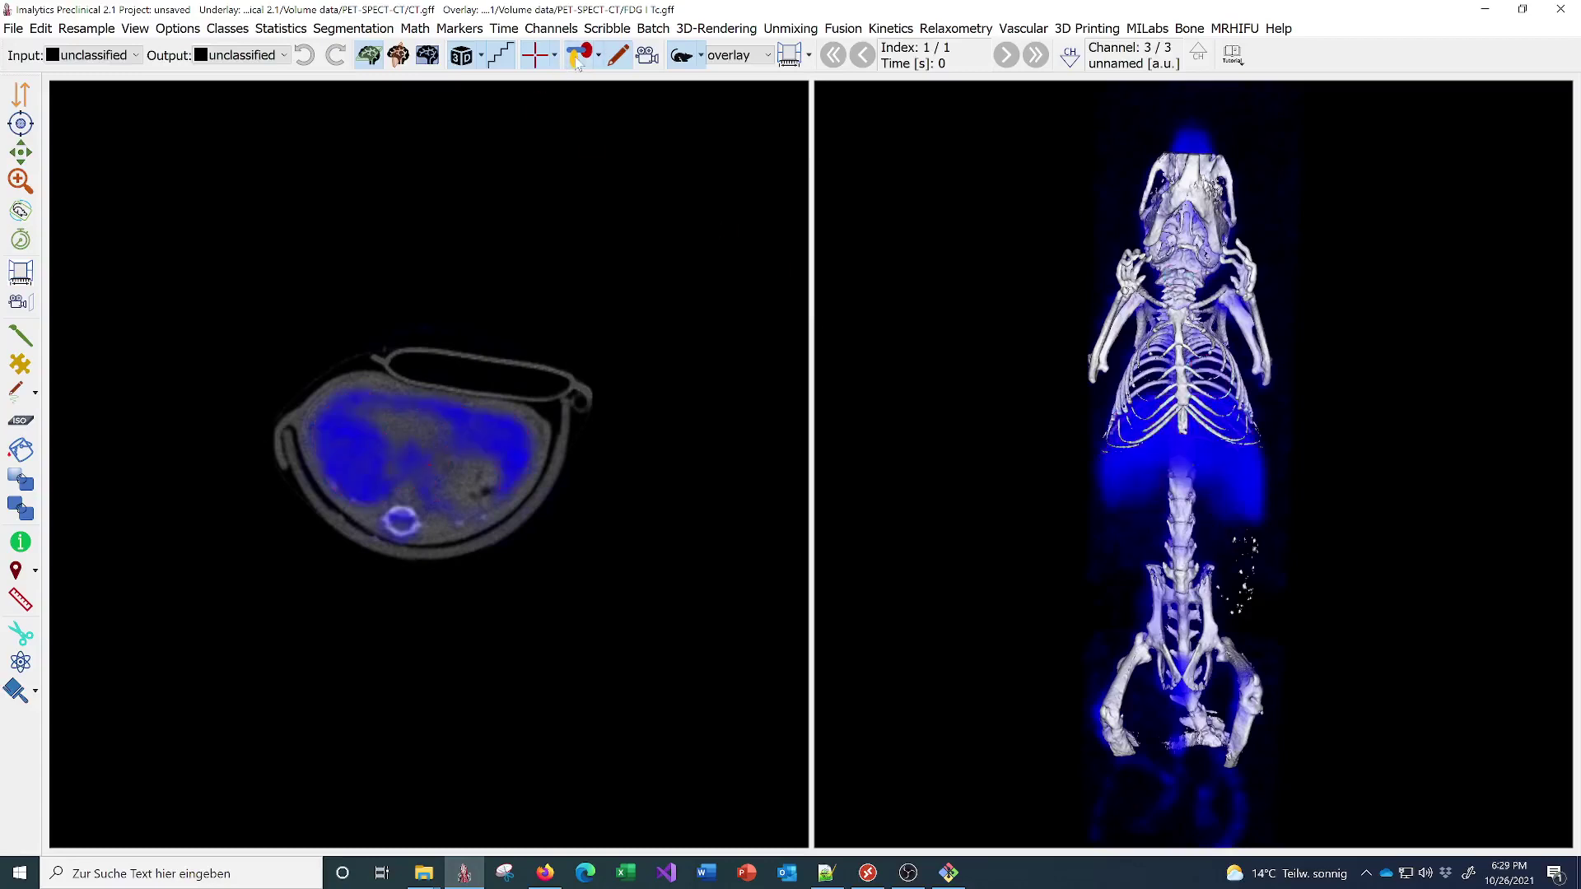
{"action": "left_click", "coordinate": [586, 63]}
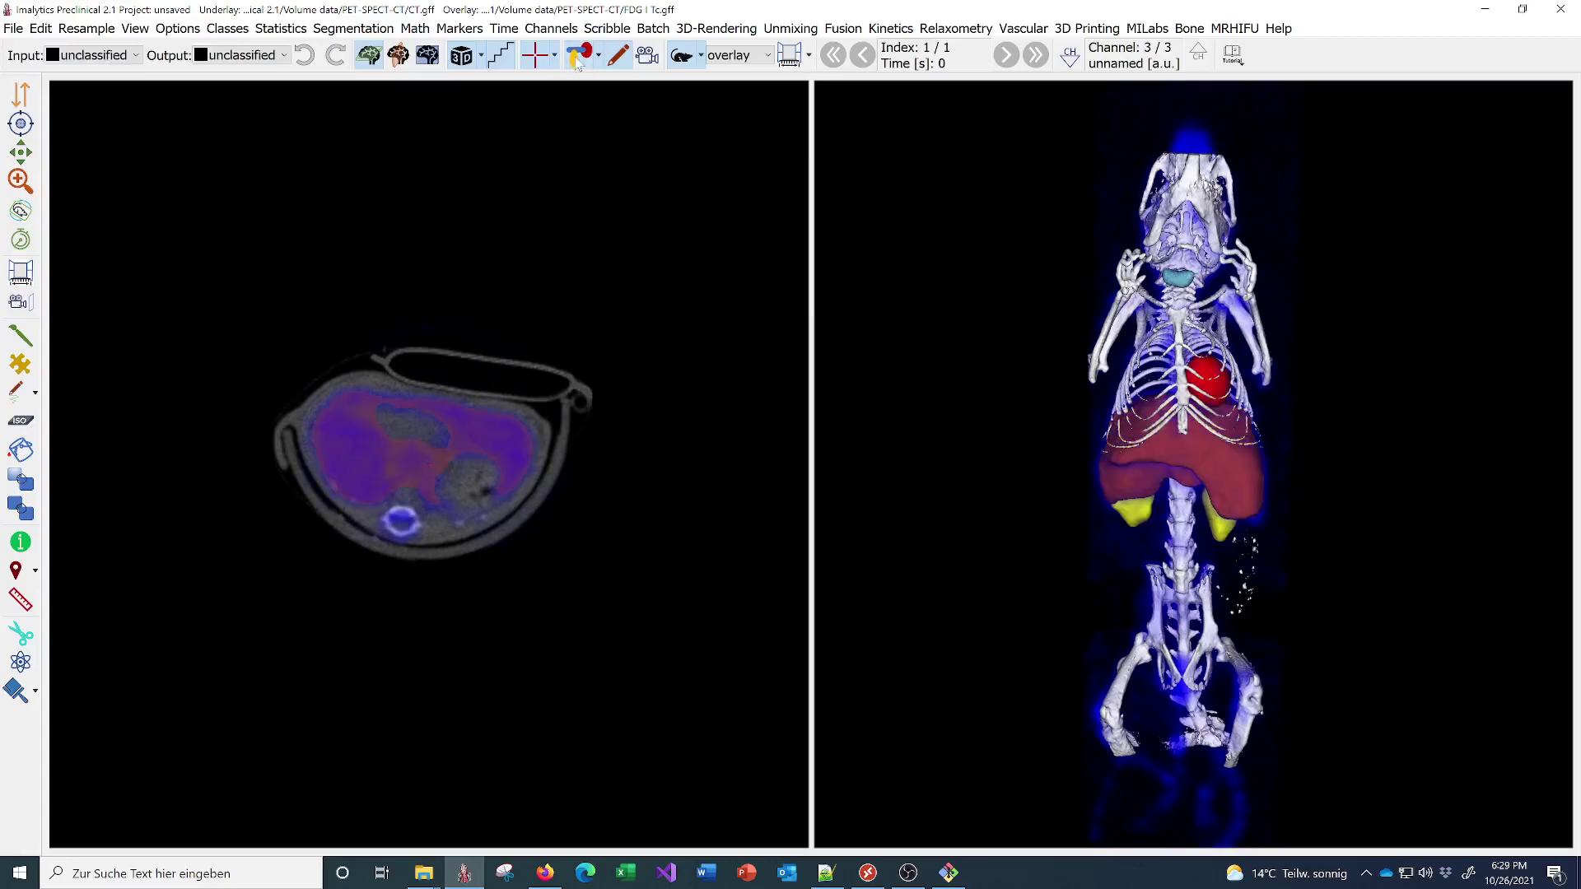
{"action": "left_click", "coordinate": [280, 28]}
{"action": "left_click", "coordinate": [295, 49]}
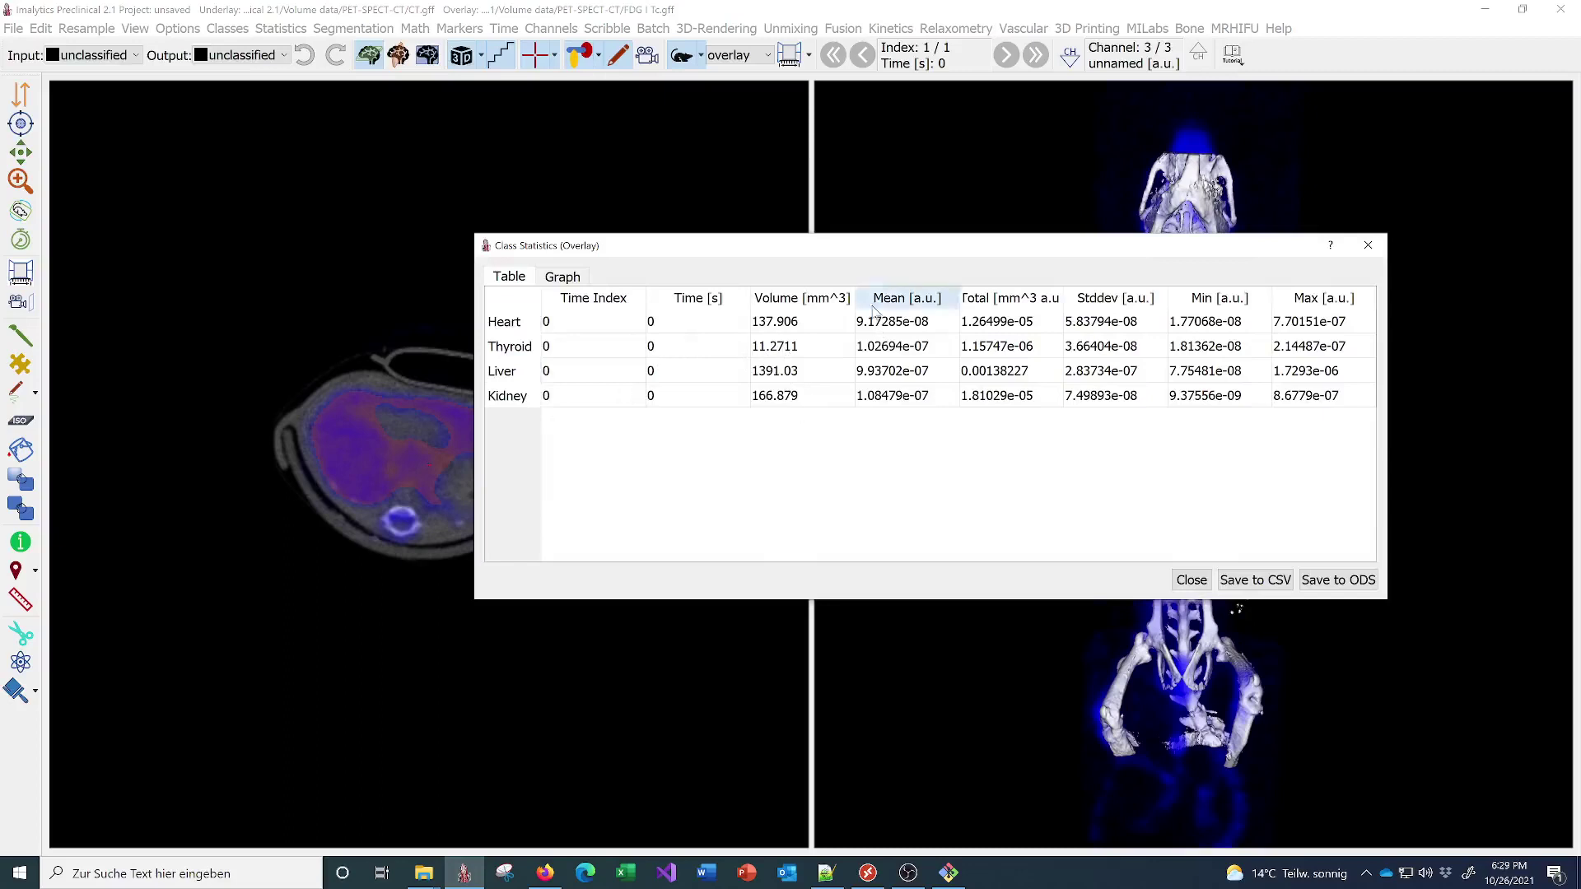
{"action": "left_click", "coordinate": [1368, 245]}
Load the PET/SPECT 'PET-CT (dynamic)' tutorial data set, discarding the current project.
{"action": "left_click", "coordinate": [1231, 56]}
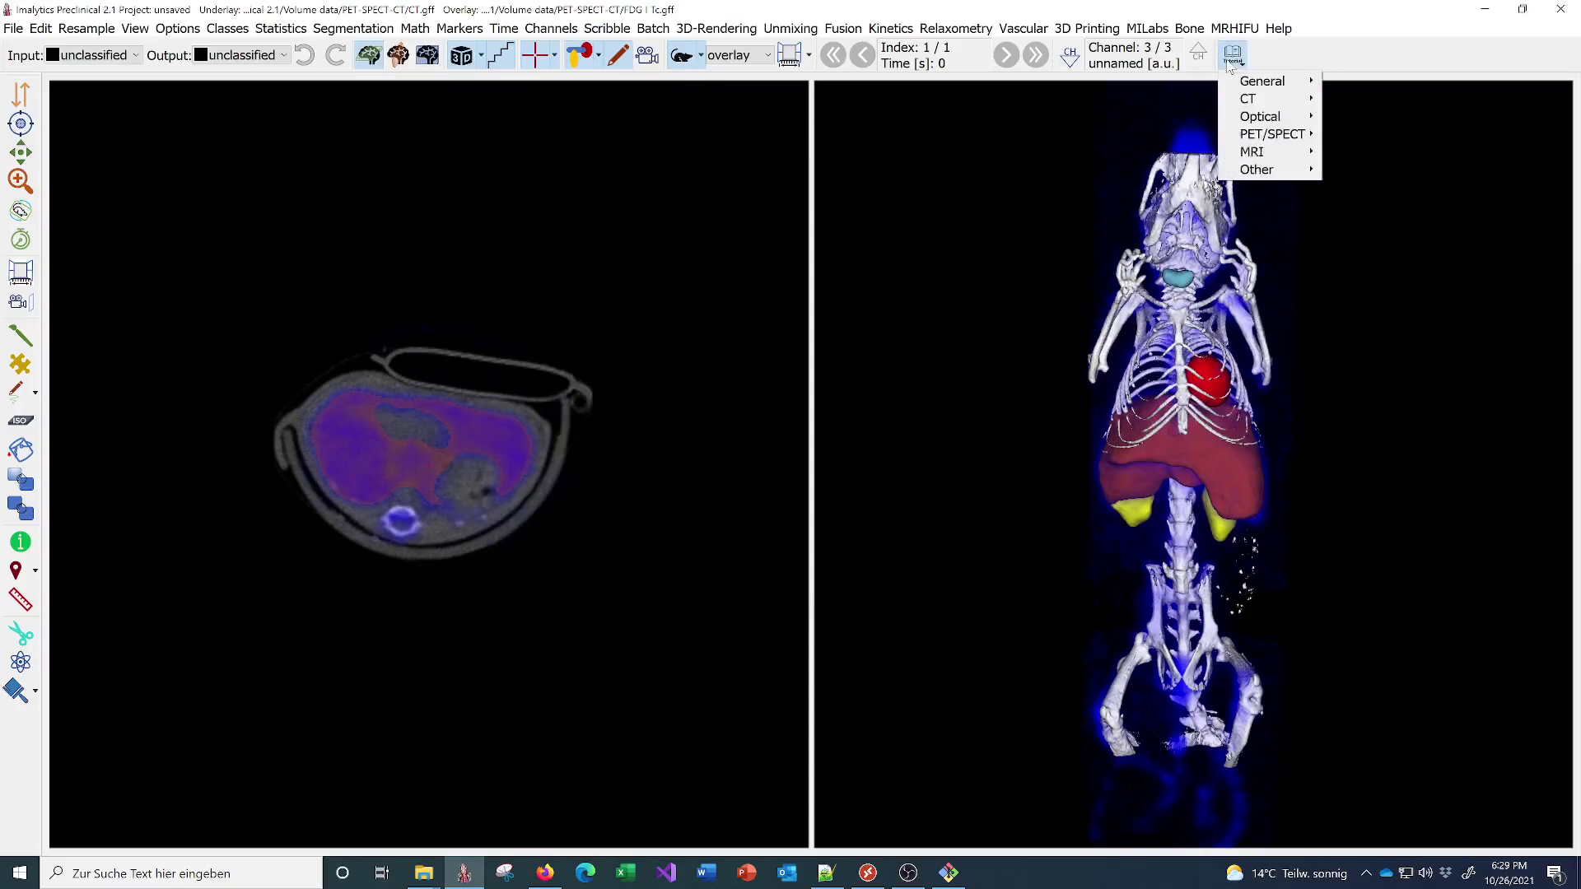
{"action": "mouse_move", "coordinate": [1272, 134]}
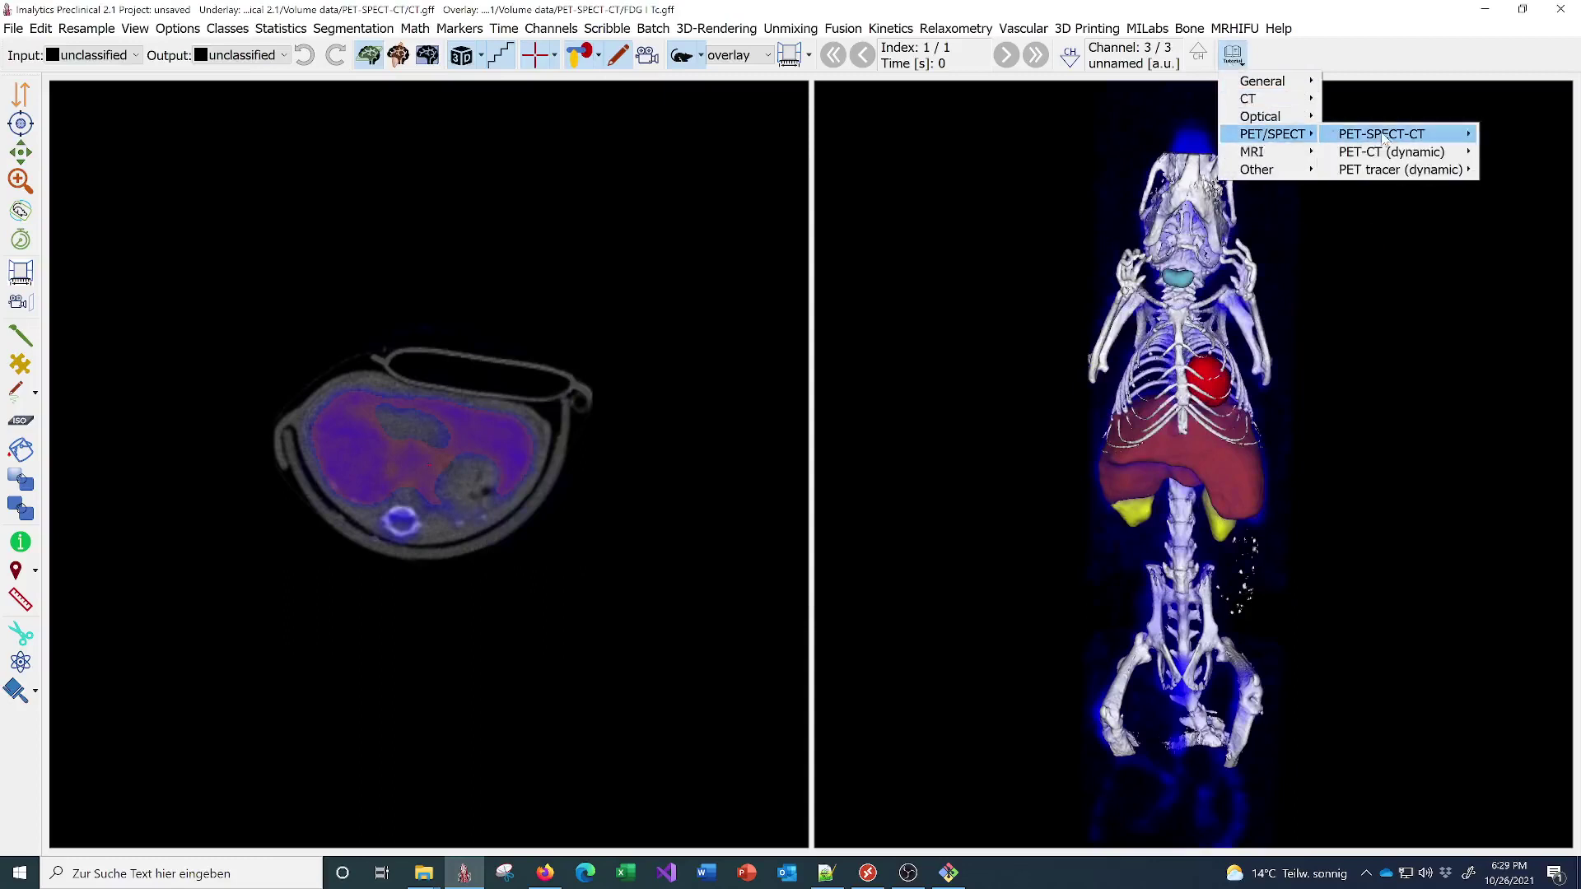
{"action": "mouse_move", "coordinate": [1383, 139]}
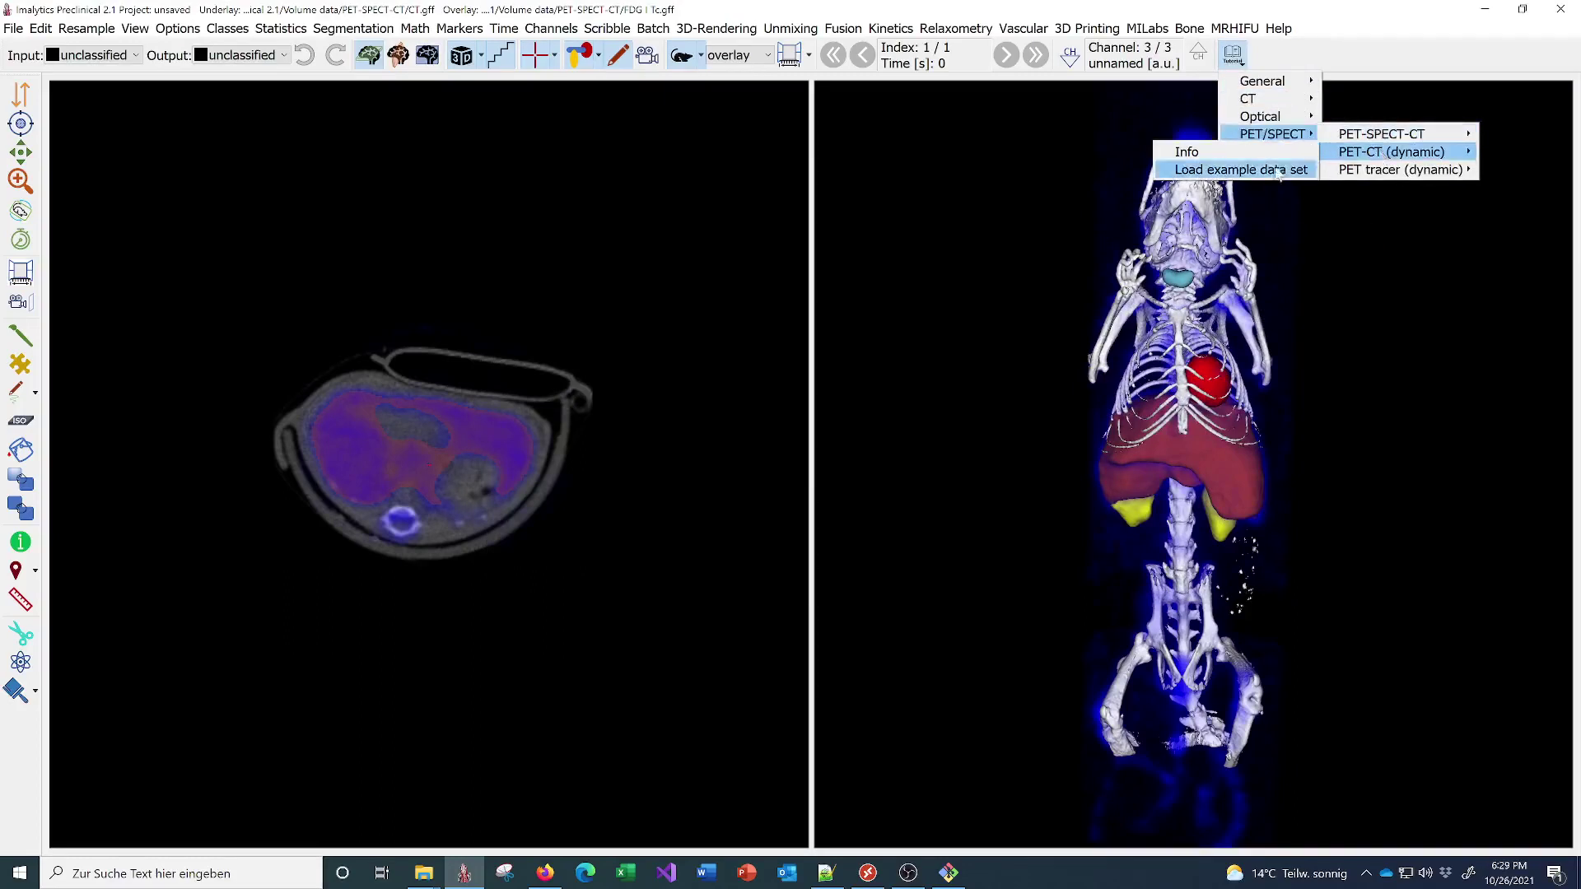
{"action": "left_click", "coordinate": [1239, 166]}
{"action": "left_click", "coordinate": [782, 466]}
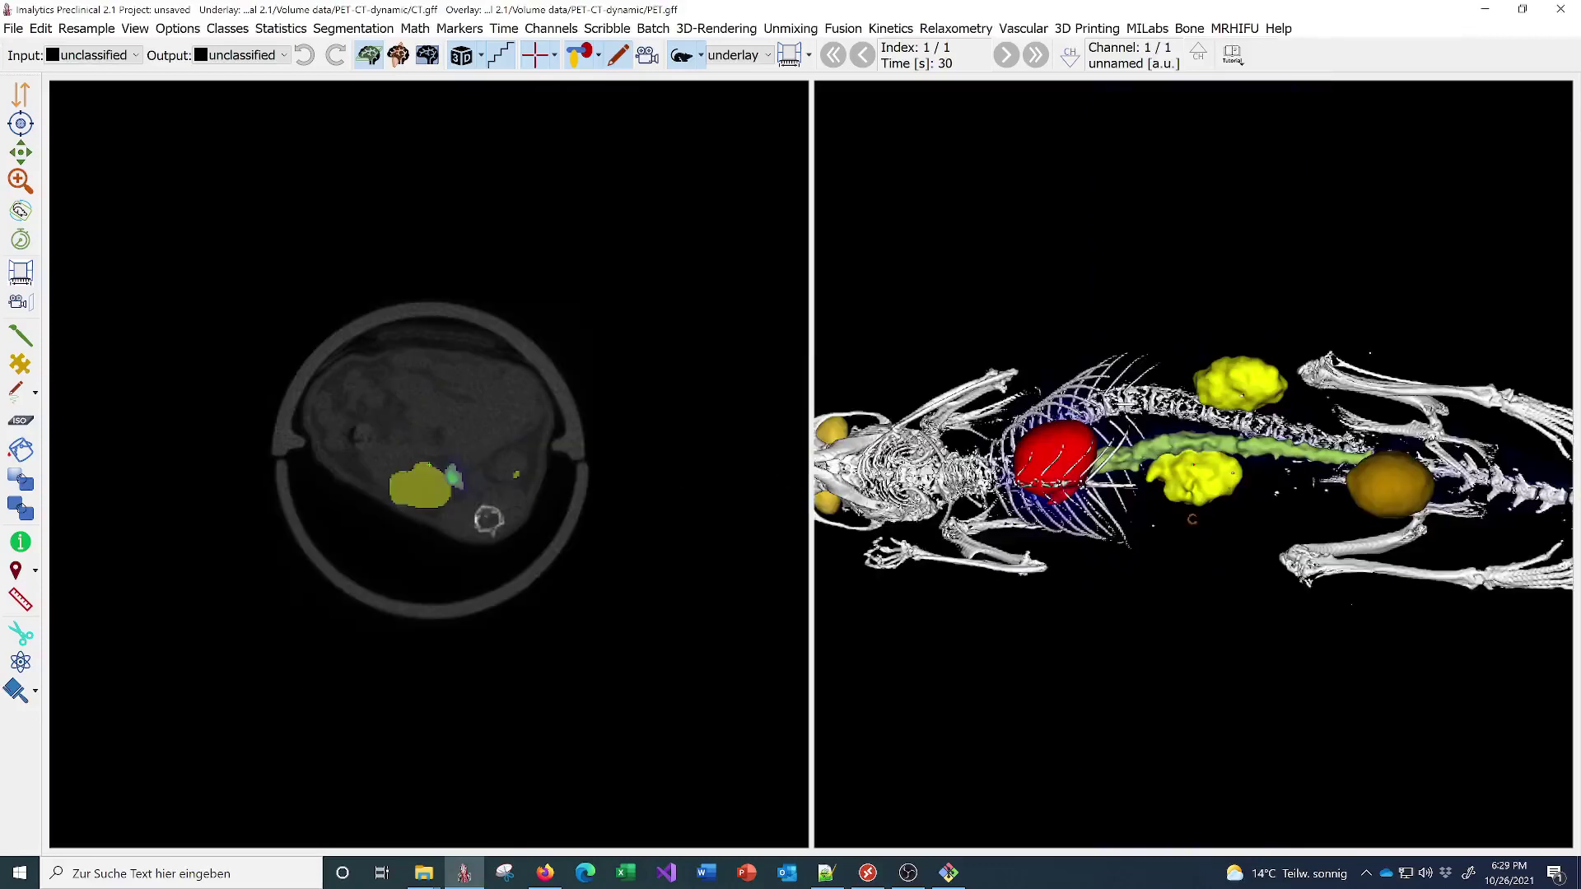
Rotate the 3D mouse to an oblique upright view and hide the organ segmentations.
{"action": "left_click_drag", "start_coordinate": [992, 585], "coordinate": [1102, 467]}
{"action": "left_click_drag", "start_coordinate": [1240, 319], "coordinate": [1169, 247]}
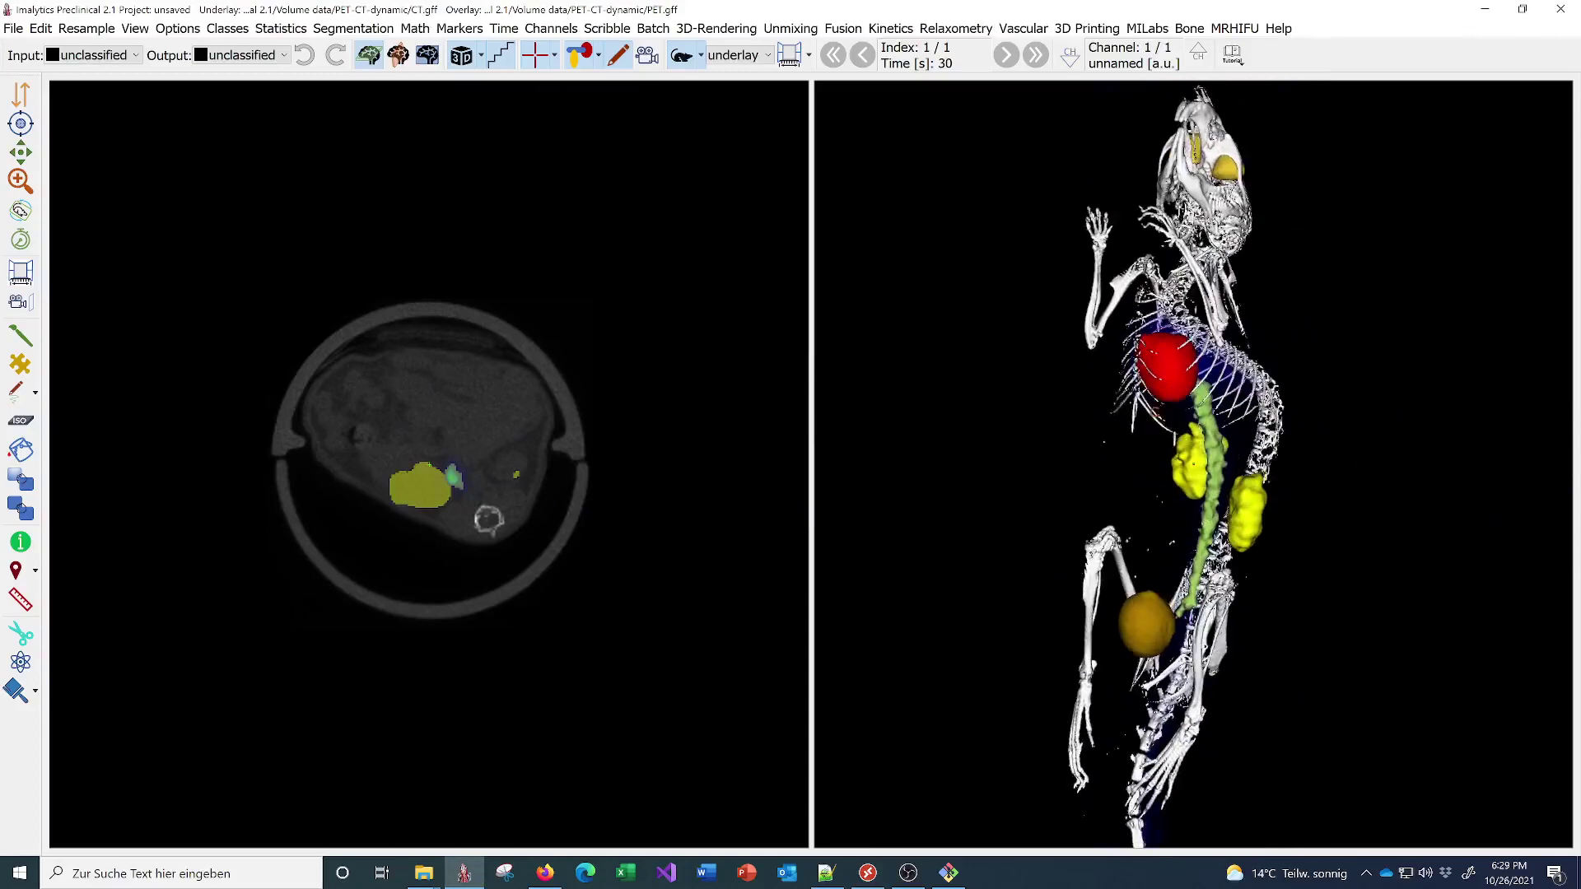
{"action": "left_click", "coordinate": [587, 51]}
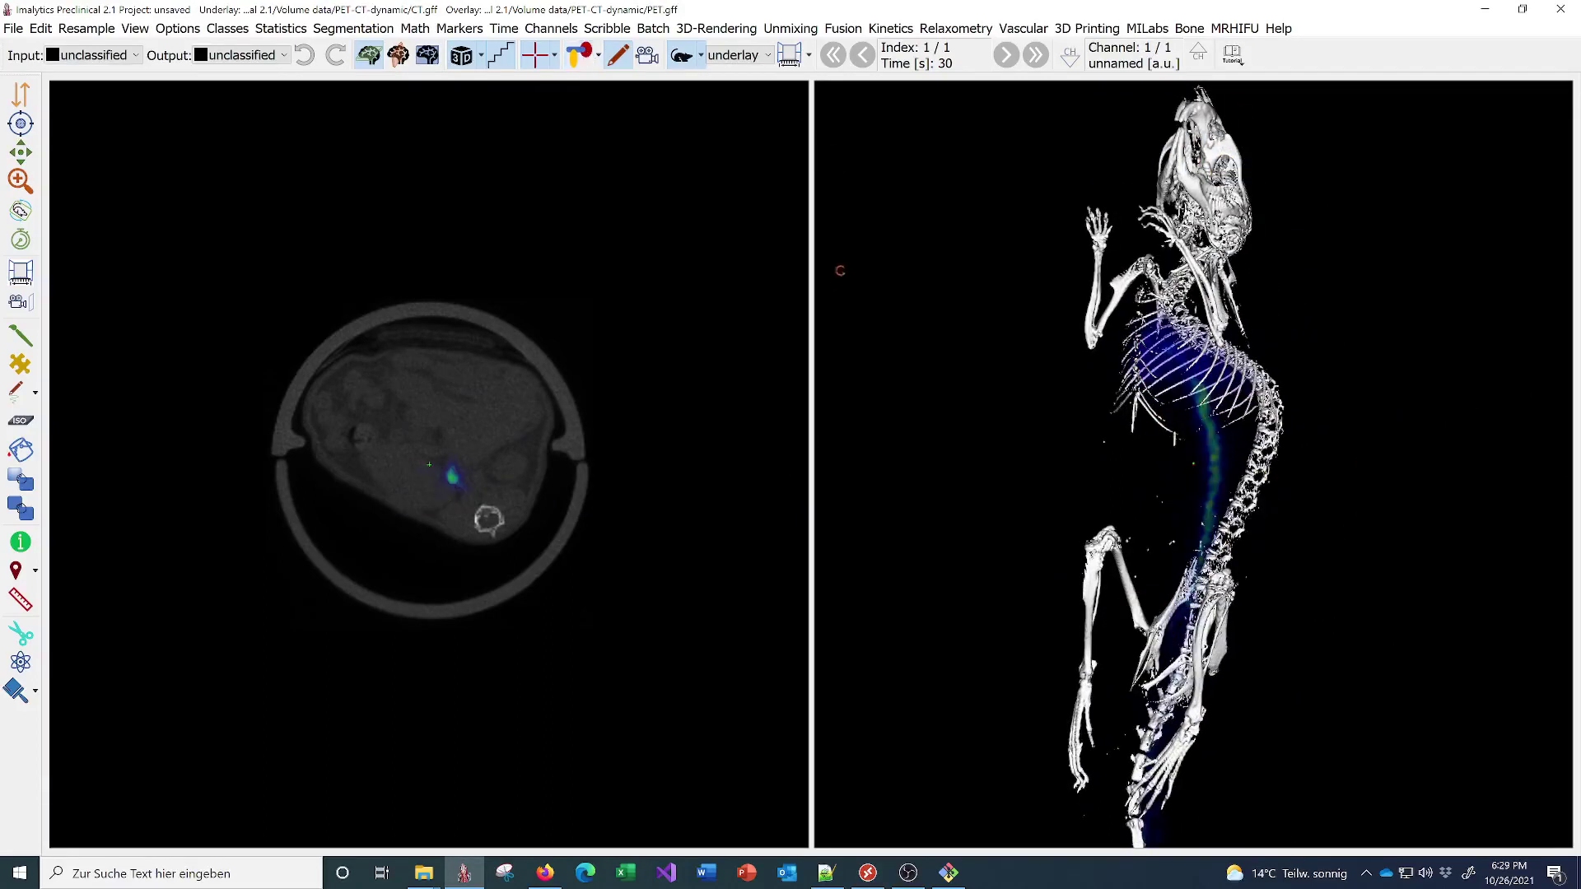
{"action": "left_click", "coordinate": [740, 58]}
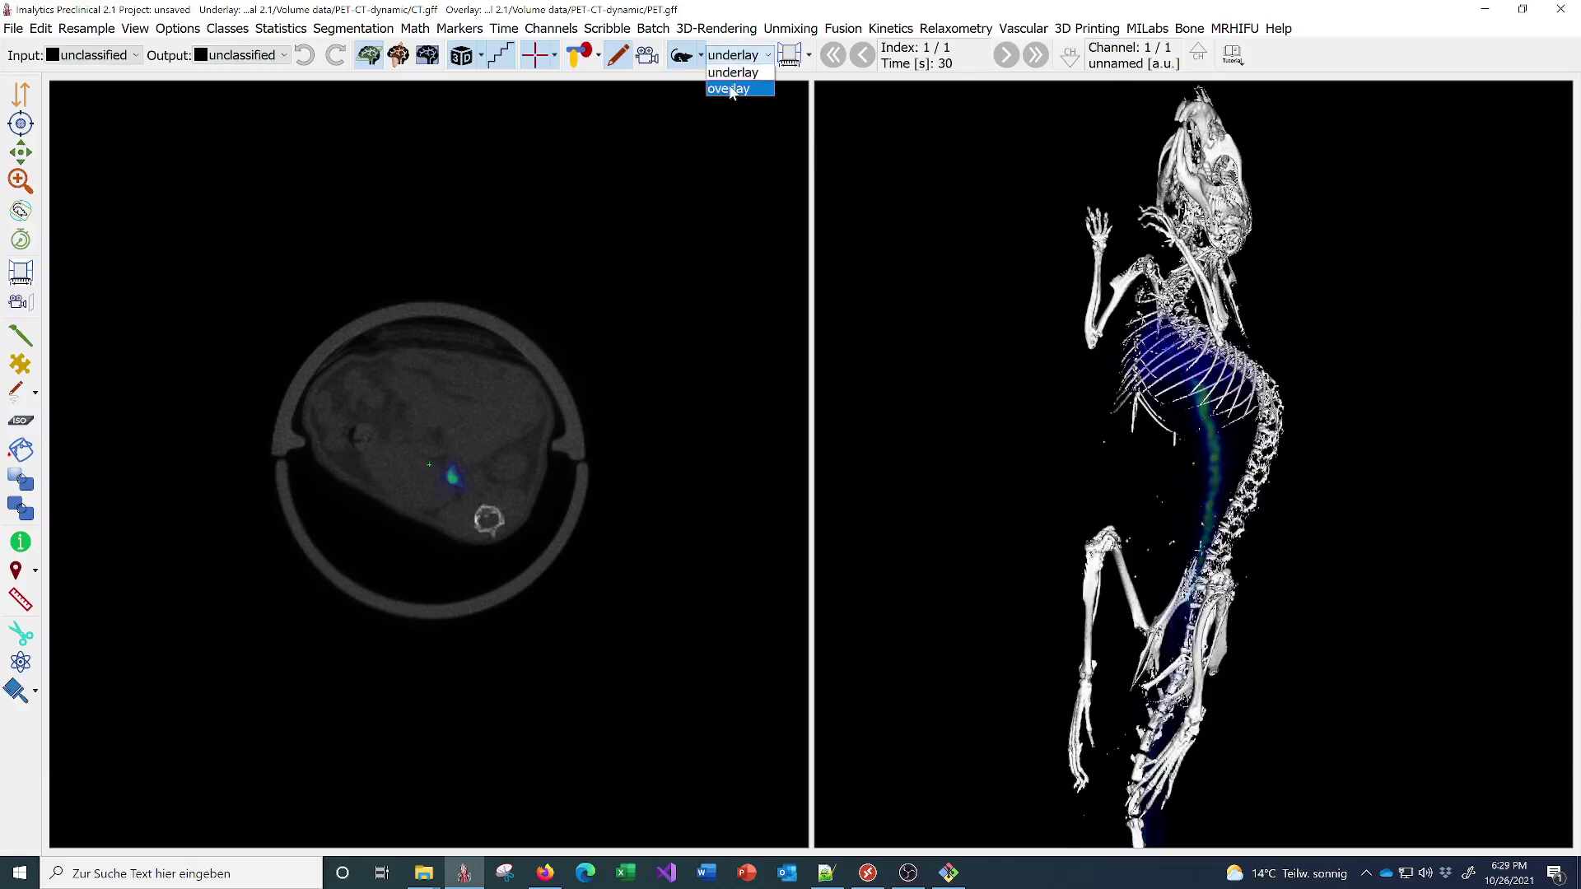
Control the overlay layer and advance the dynamic PET to its last frame, 37/37 at 3150 s.
{"action": "left_click", "coordinate": [731, 89]}
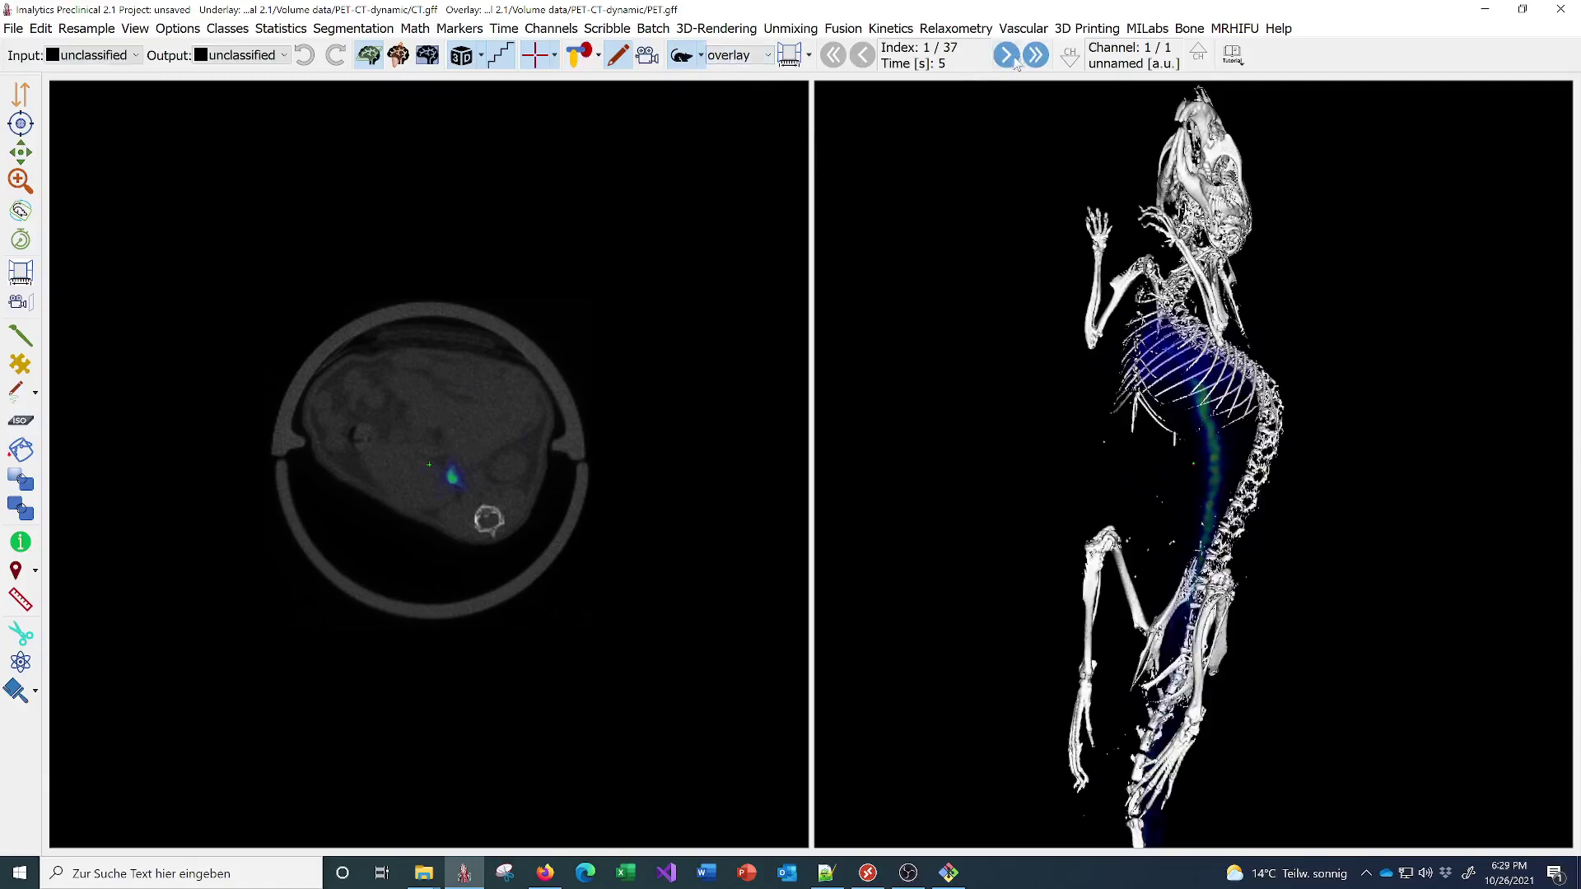
{"action": "left_click", "coordinate": [1006, 55]}
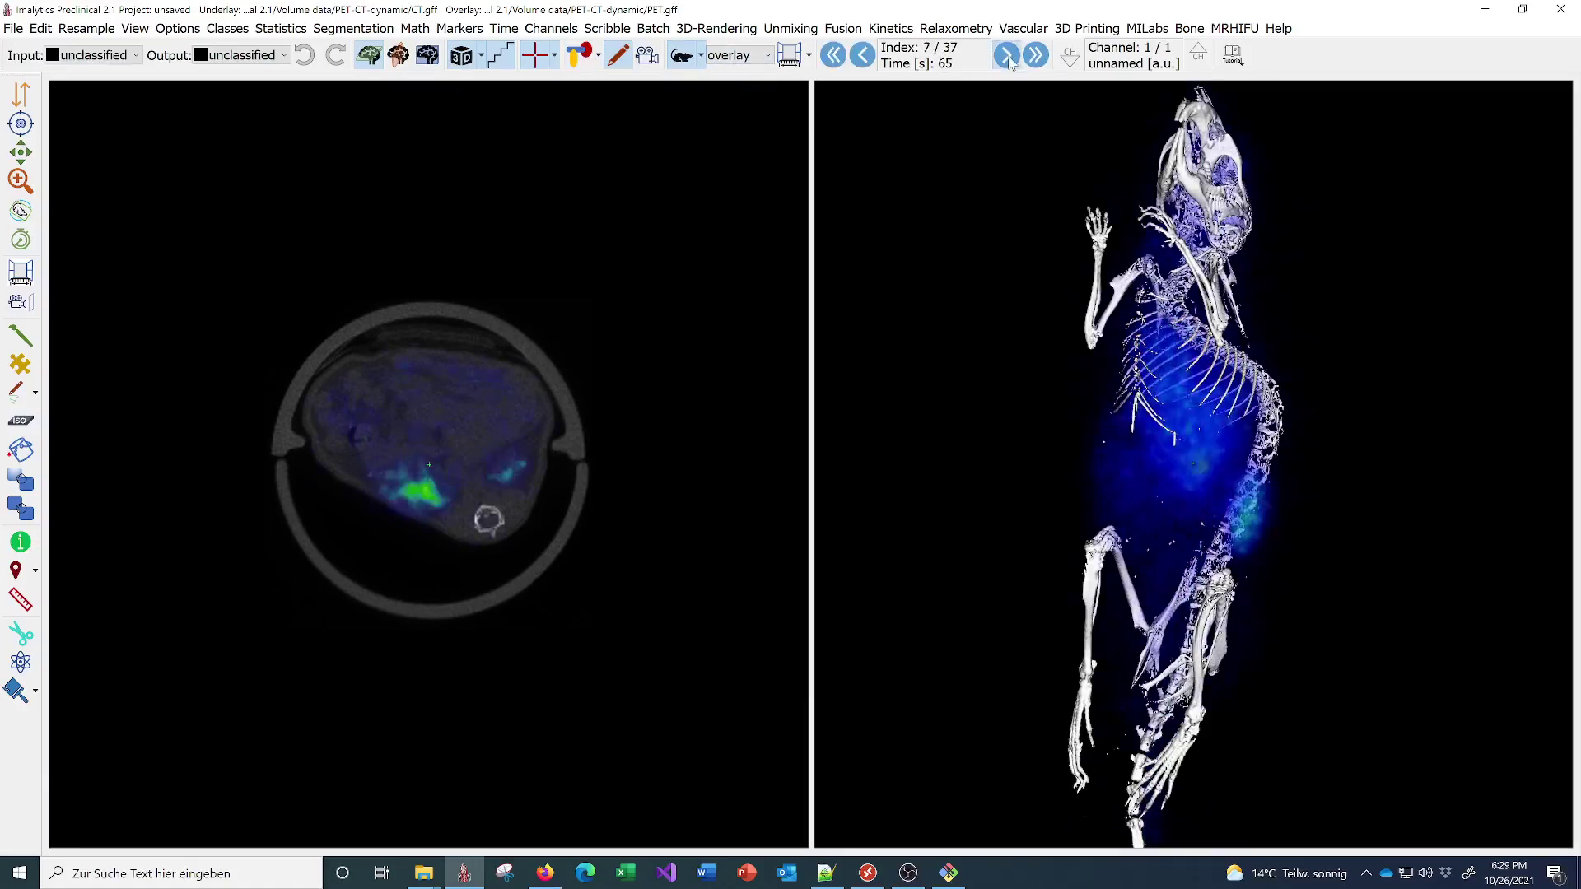
{"action": "left_click", "coordinate": [1006, 55]}
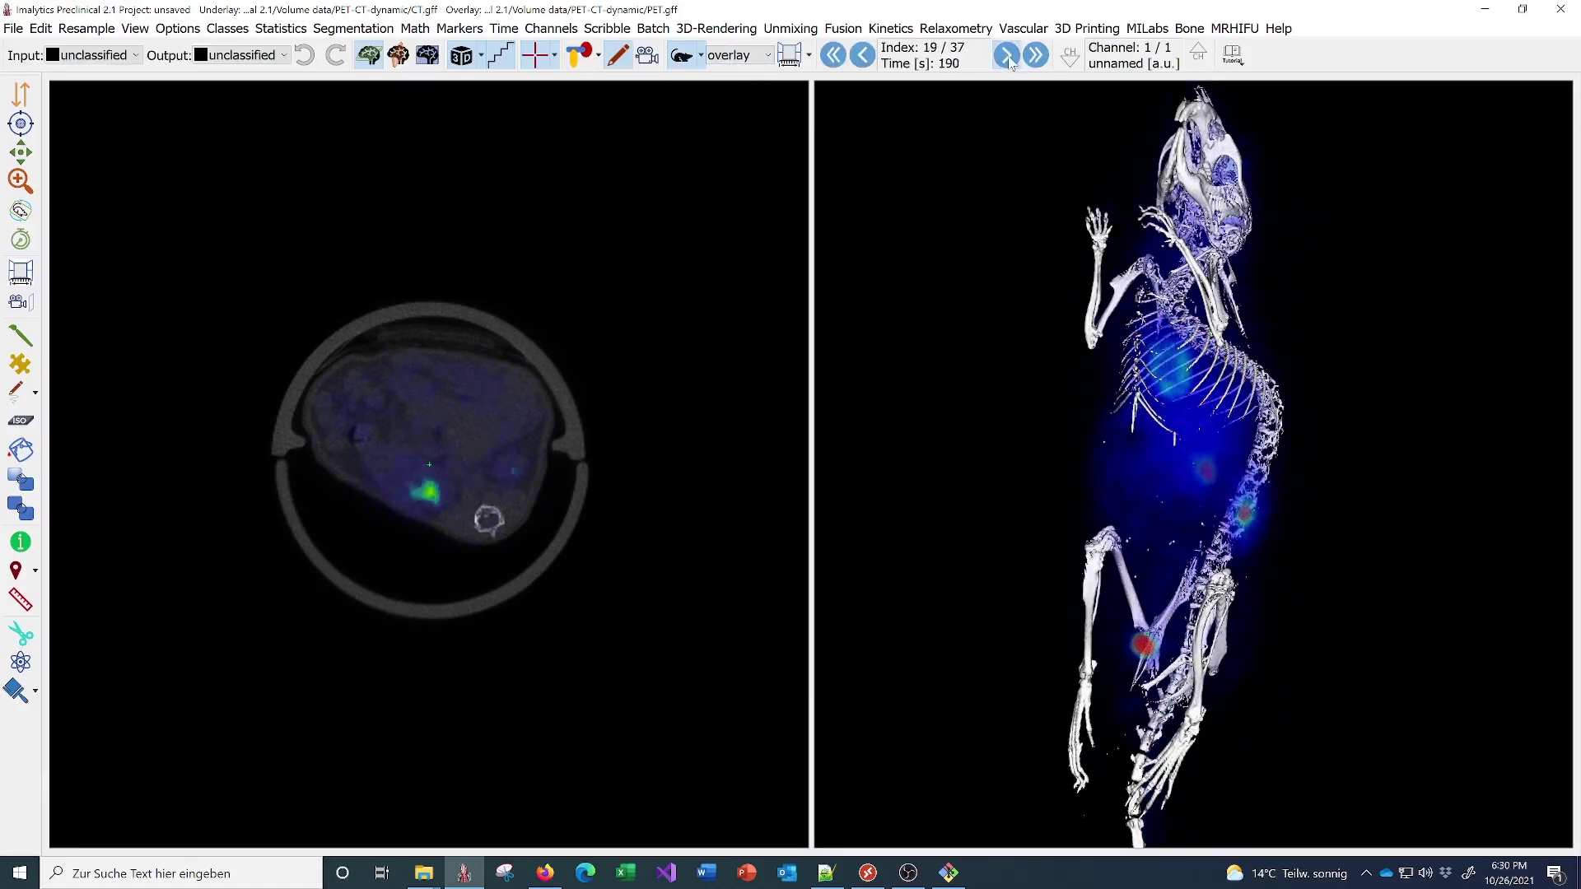
{"action": "left_click", "coordinate": [1007, 56]}
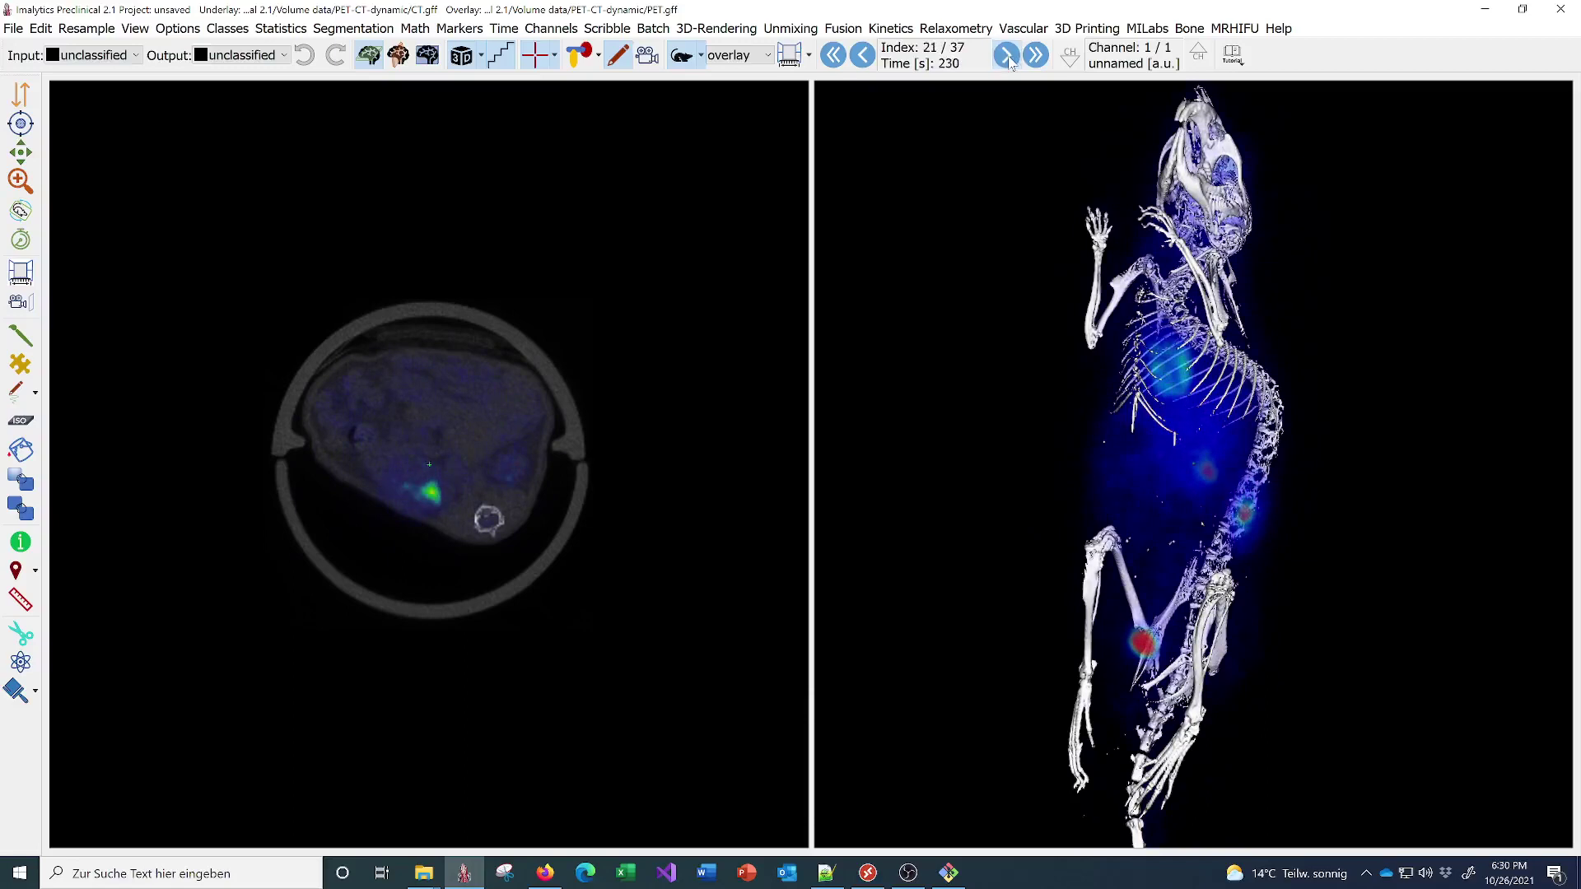
{"action": "left_click", "coordinate": [1007, 56]}
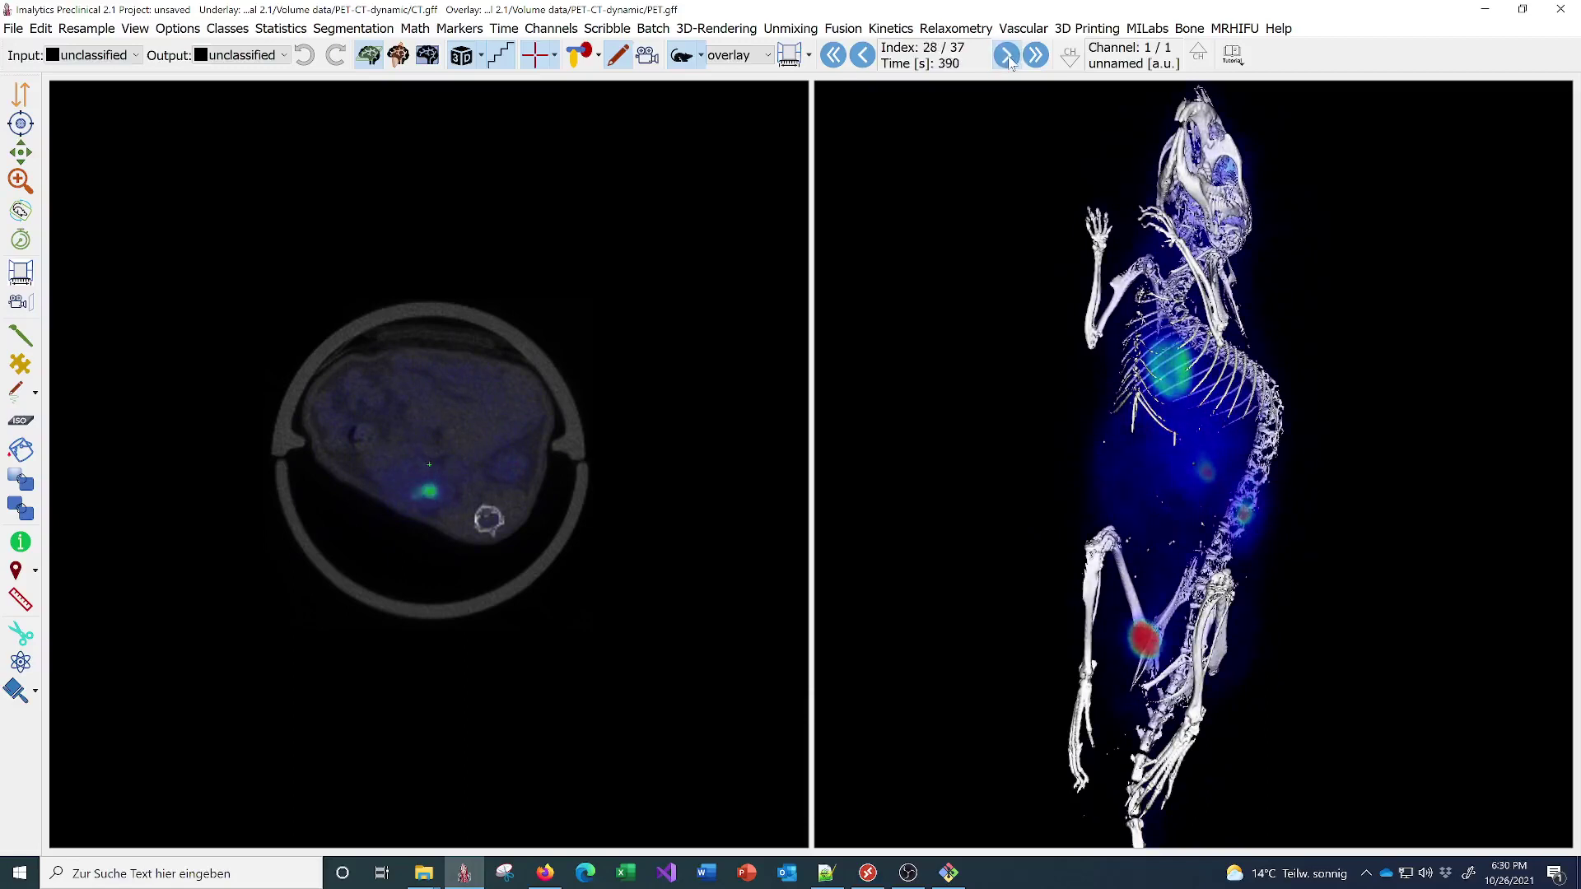
{"action": "left_click", "coordinate": [1006, 56]}
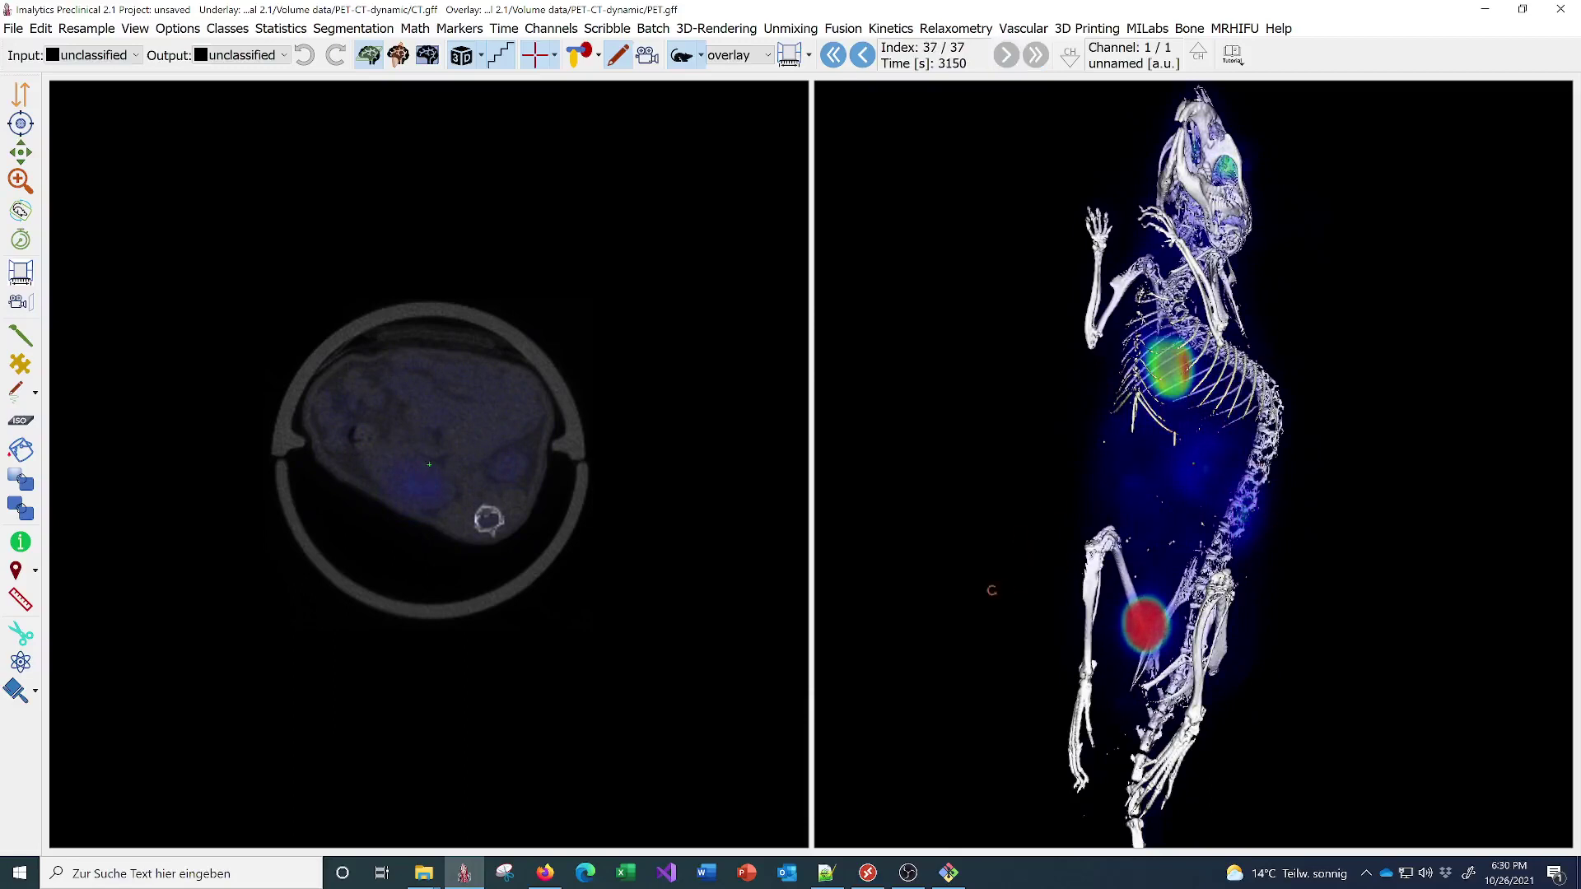
Delete all existing classes and segment the heart hotspot with the ISO tool as class 'Heart'.
{"action": "left_click_drag", "start_coordinate": [991, 586], "coordinate": [1263, 426]}
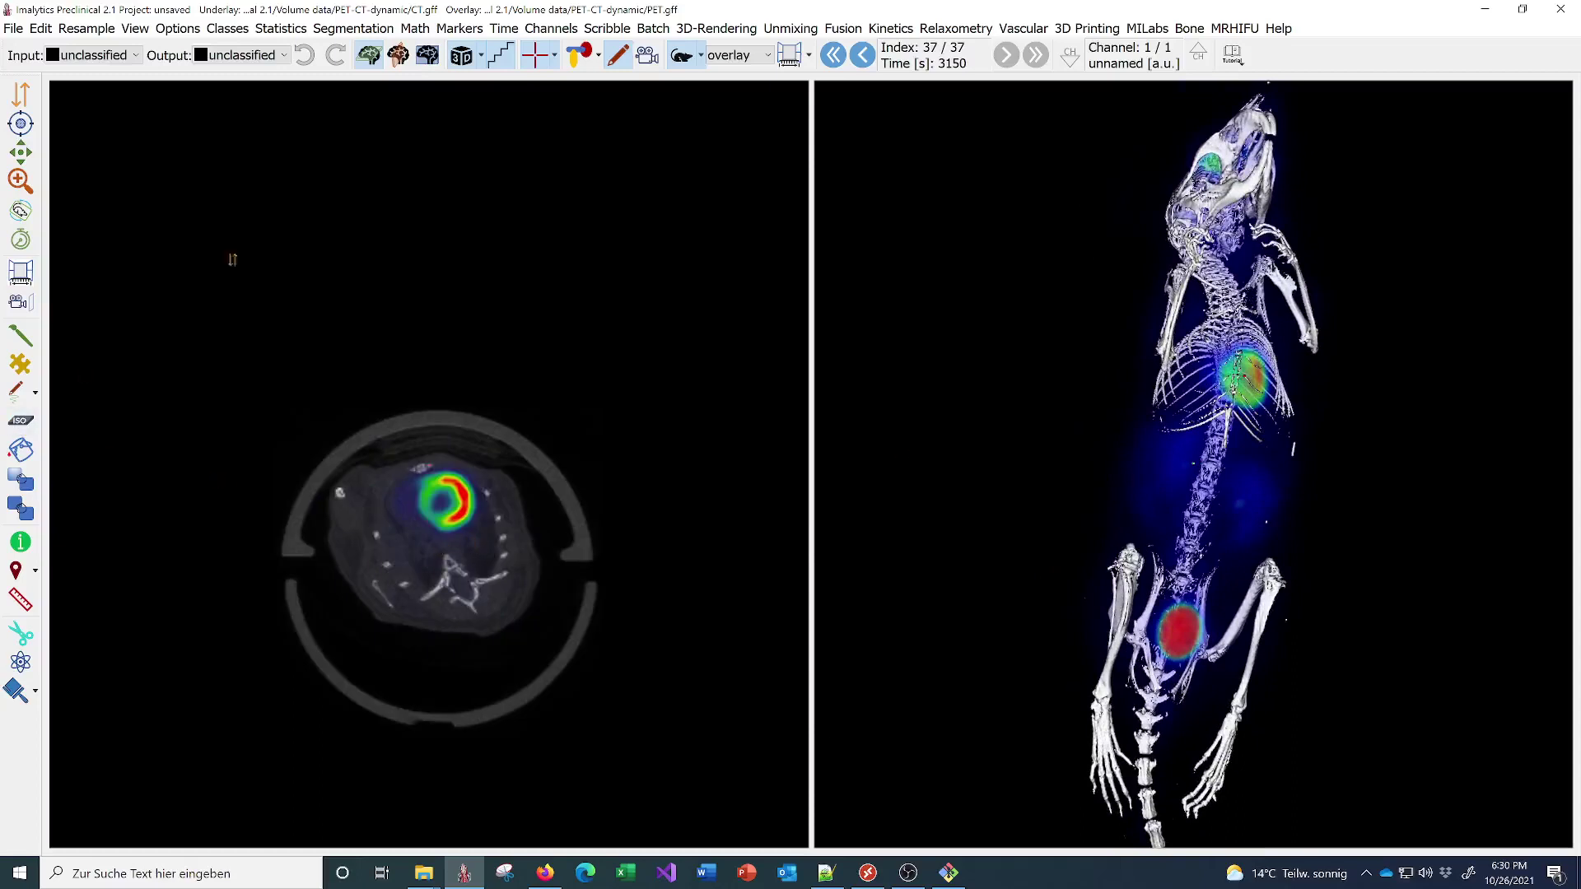
{"action": "left_click", "coordinate": [229, 30]}
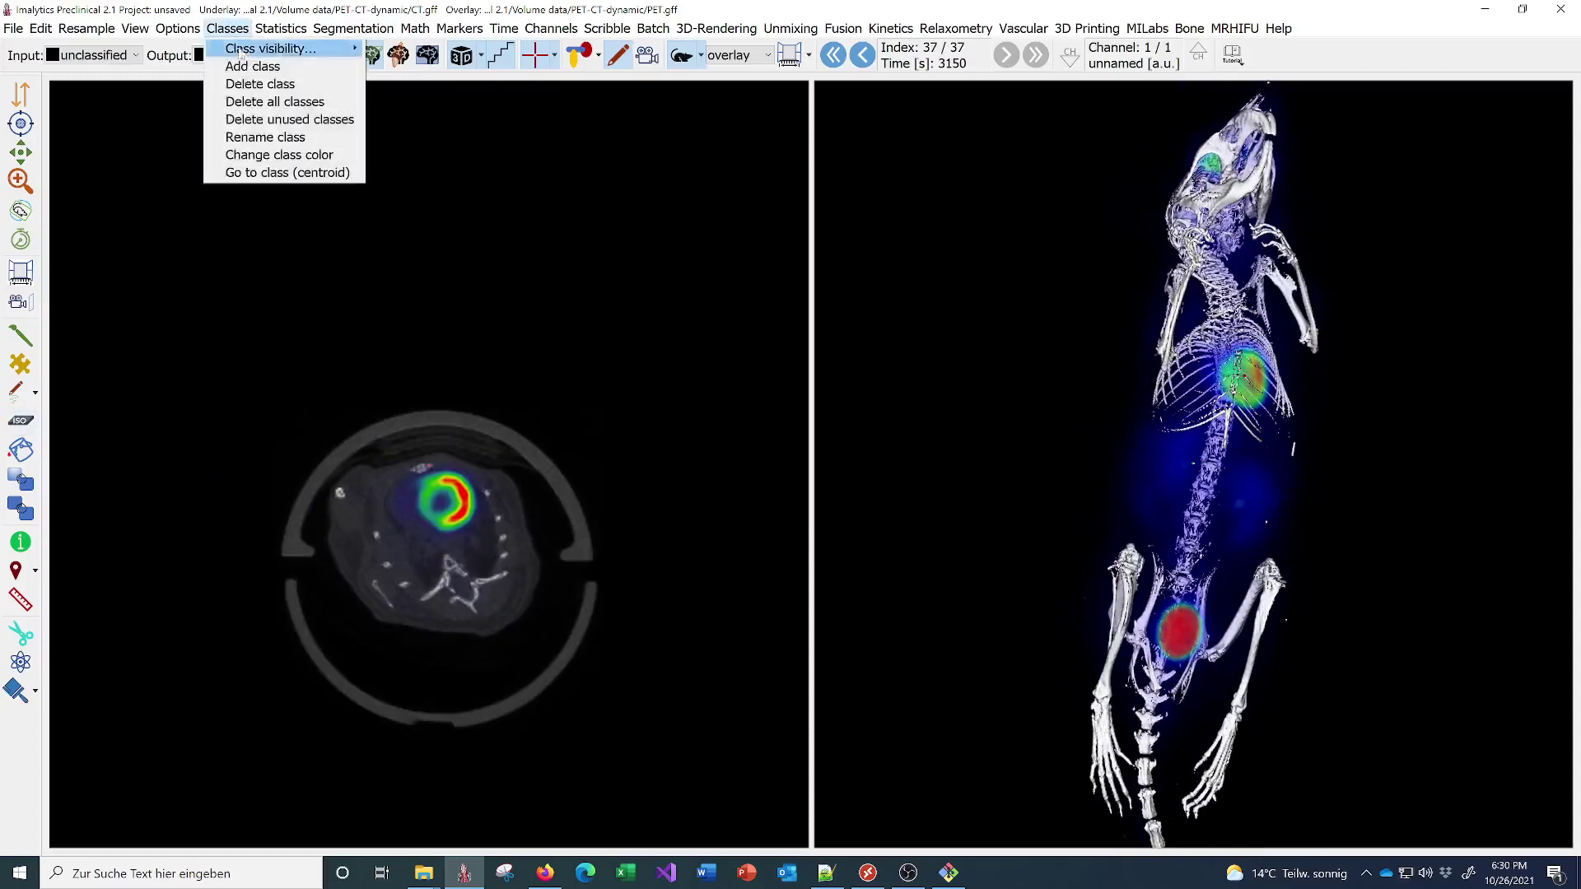
{"action": "left_click", "coordinate": [247, 102]}
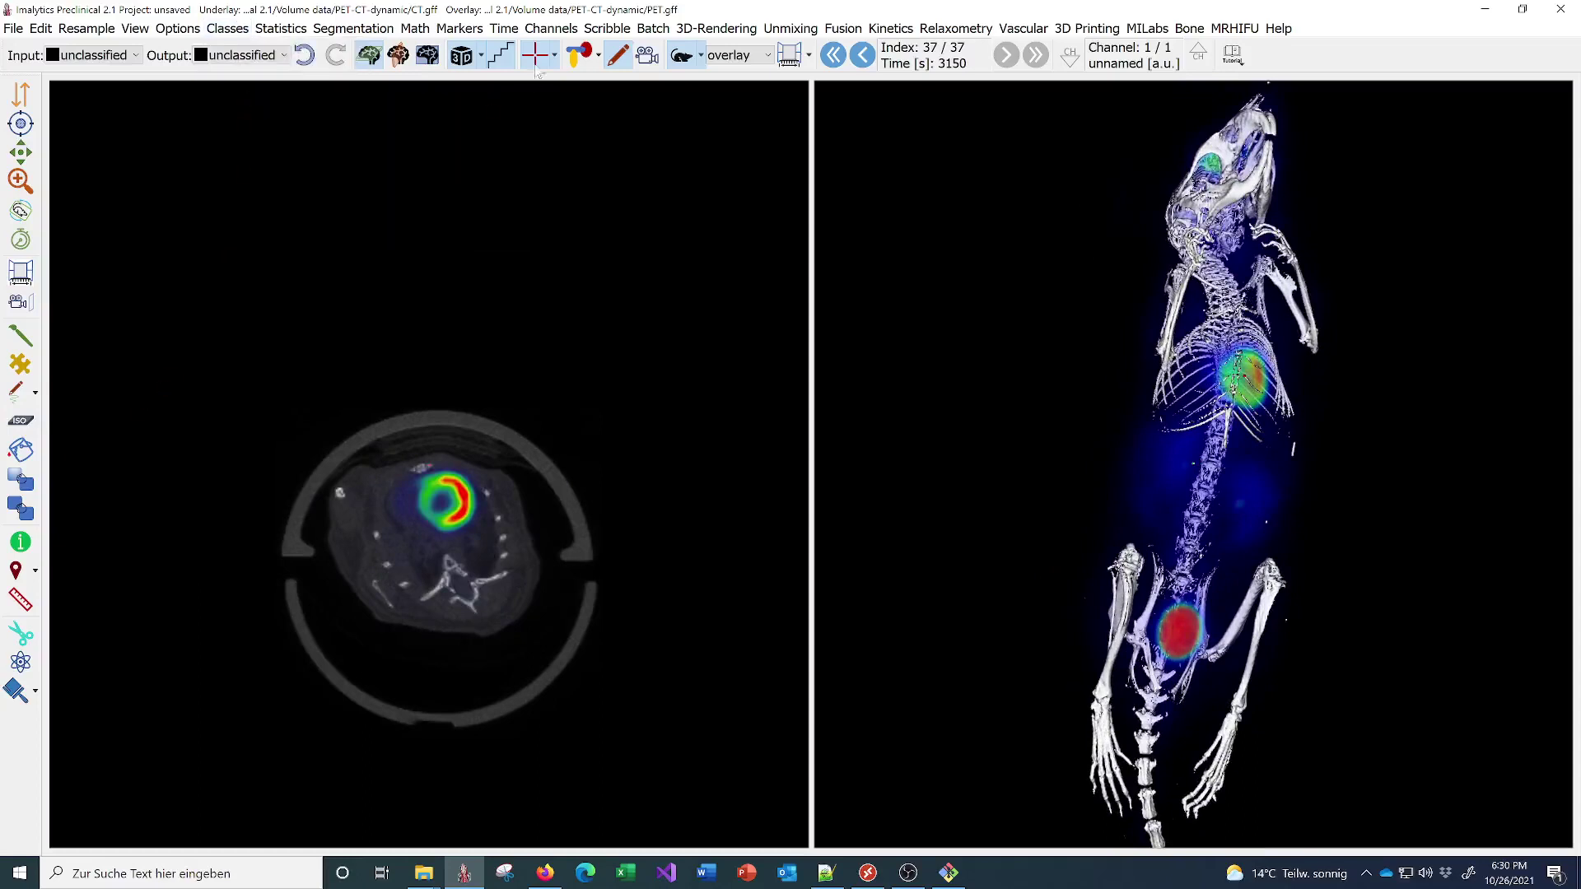
{"action": "left_click", "coordinate": [20, 420]}
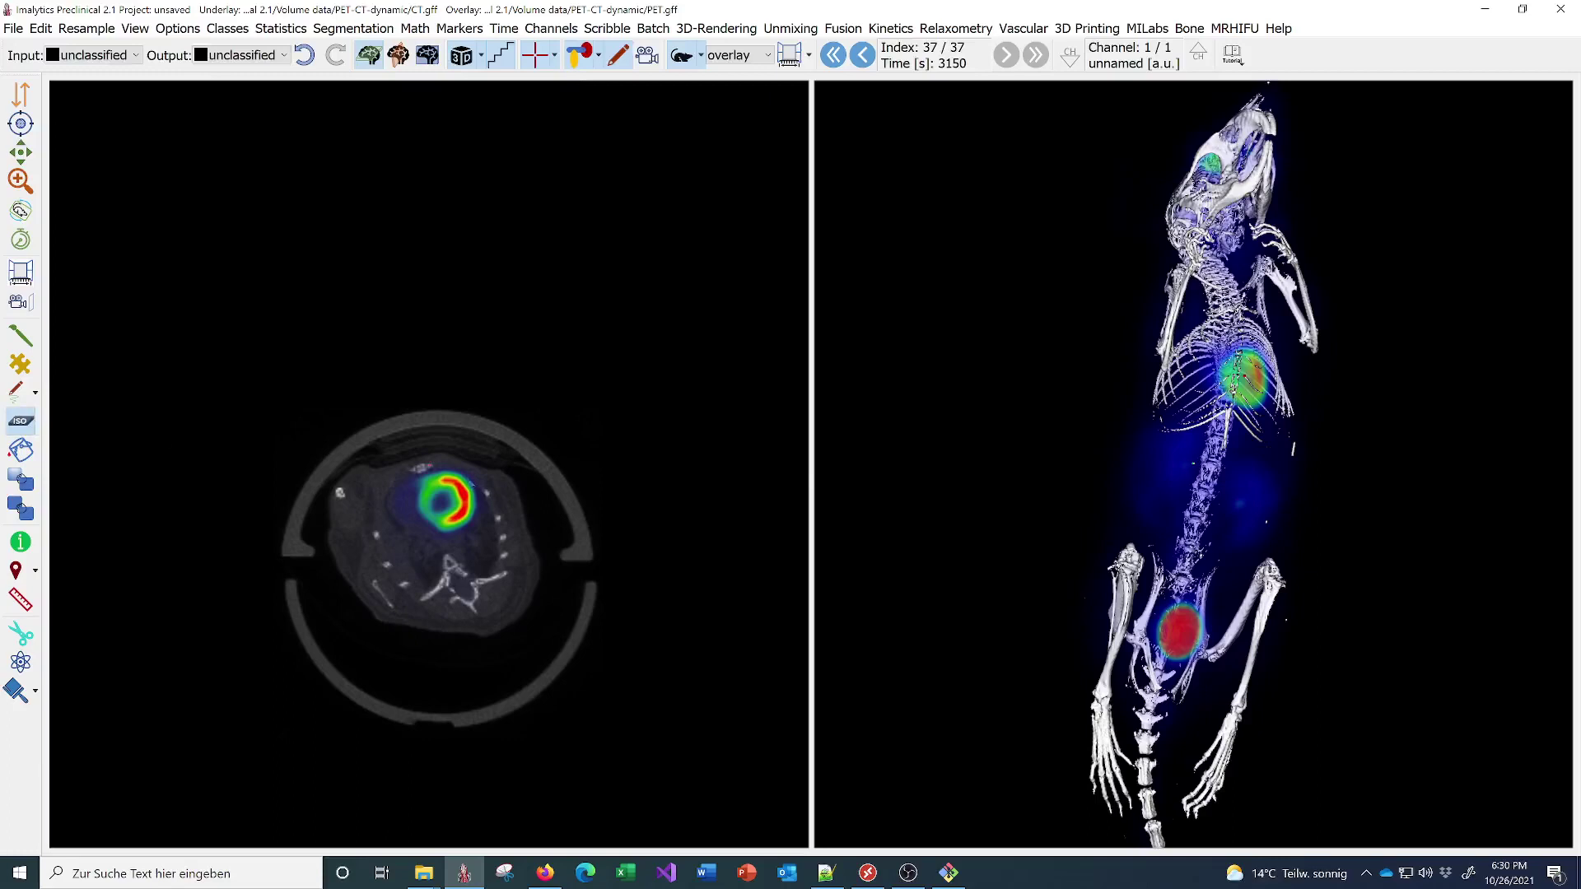
{"action": "left_click", "coordinate": [466, 483]}
{"action": "type", "text": "Heart"}
{"action": "key", "text": "Return"}
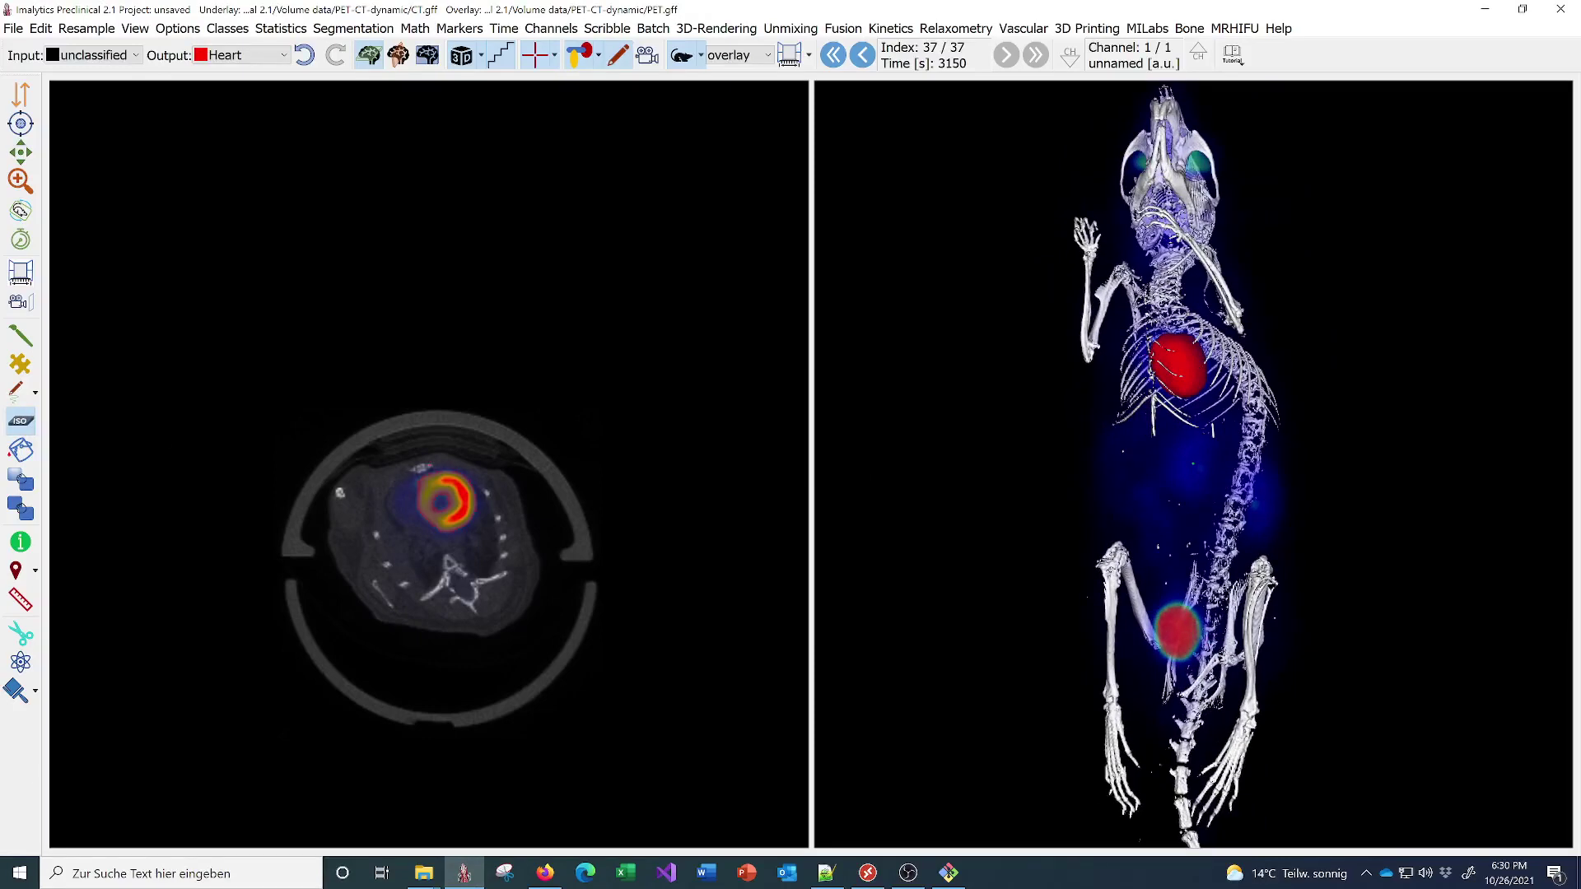
Add a 'Bladder' class and segment the bladder hotspot into it.
{"action": "scroll", "coordinate": [661, 501], "scroll_direction": "down", "scroll_amount": 10}
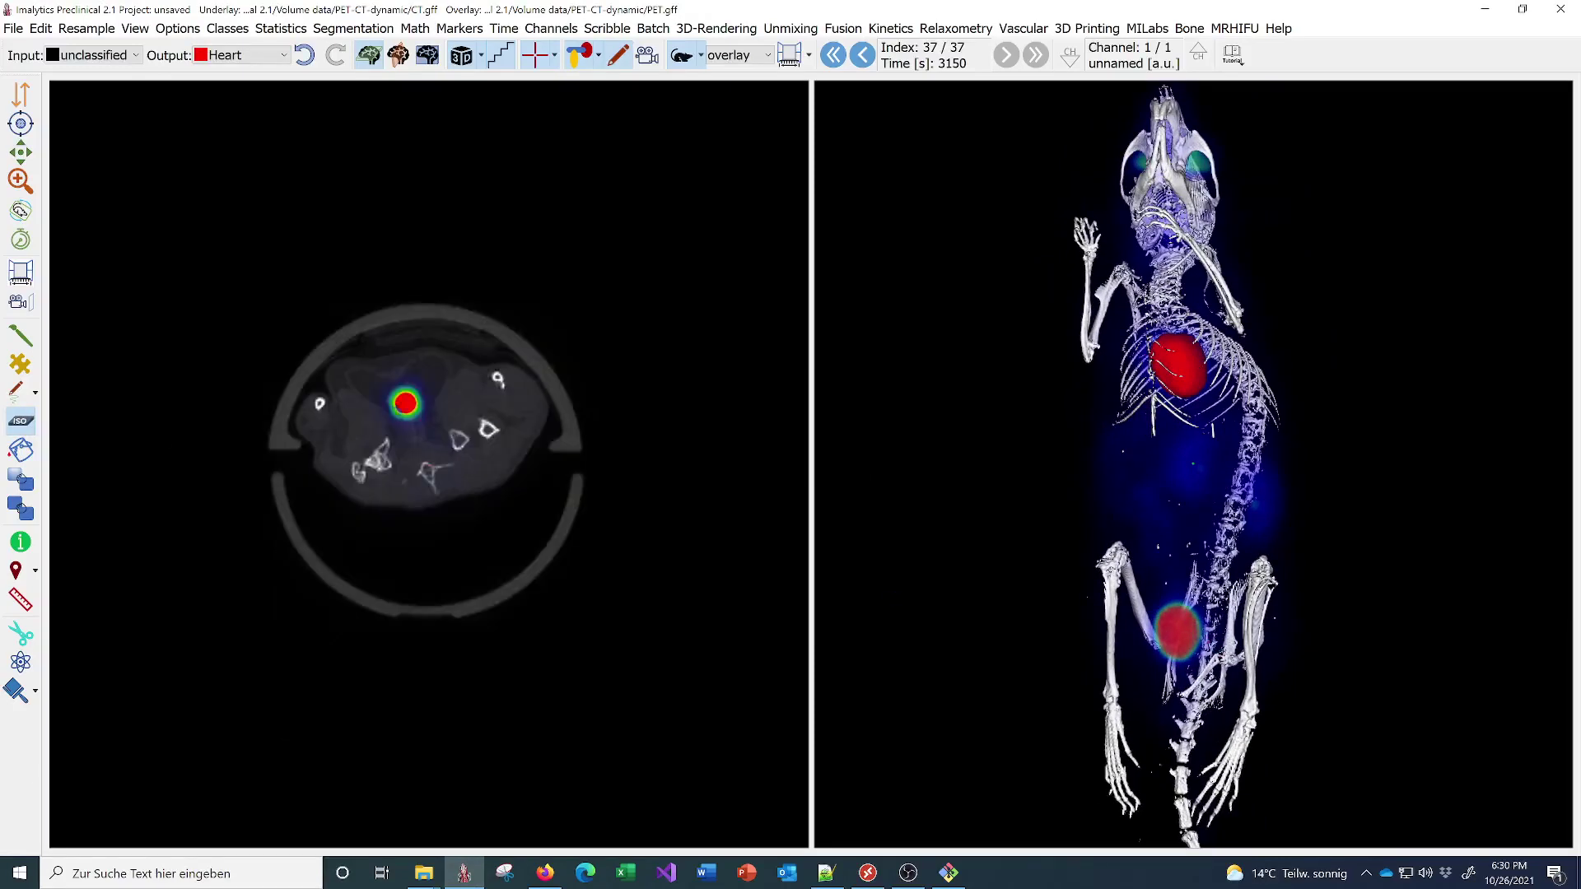
{"action": "right_click", "coordinate": [481, 414]}
{"action": "left_click", "coordinate": [503, 423]}
{"action": "type", "text": "Bladder"}
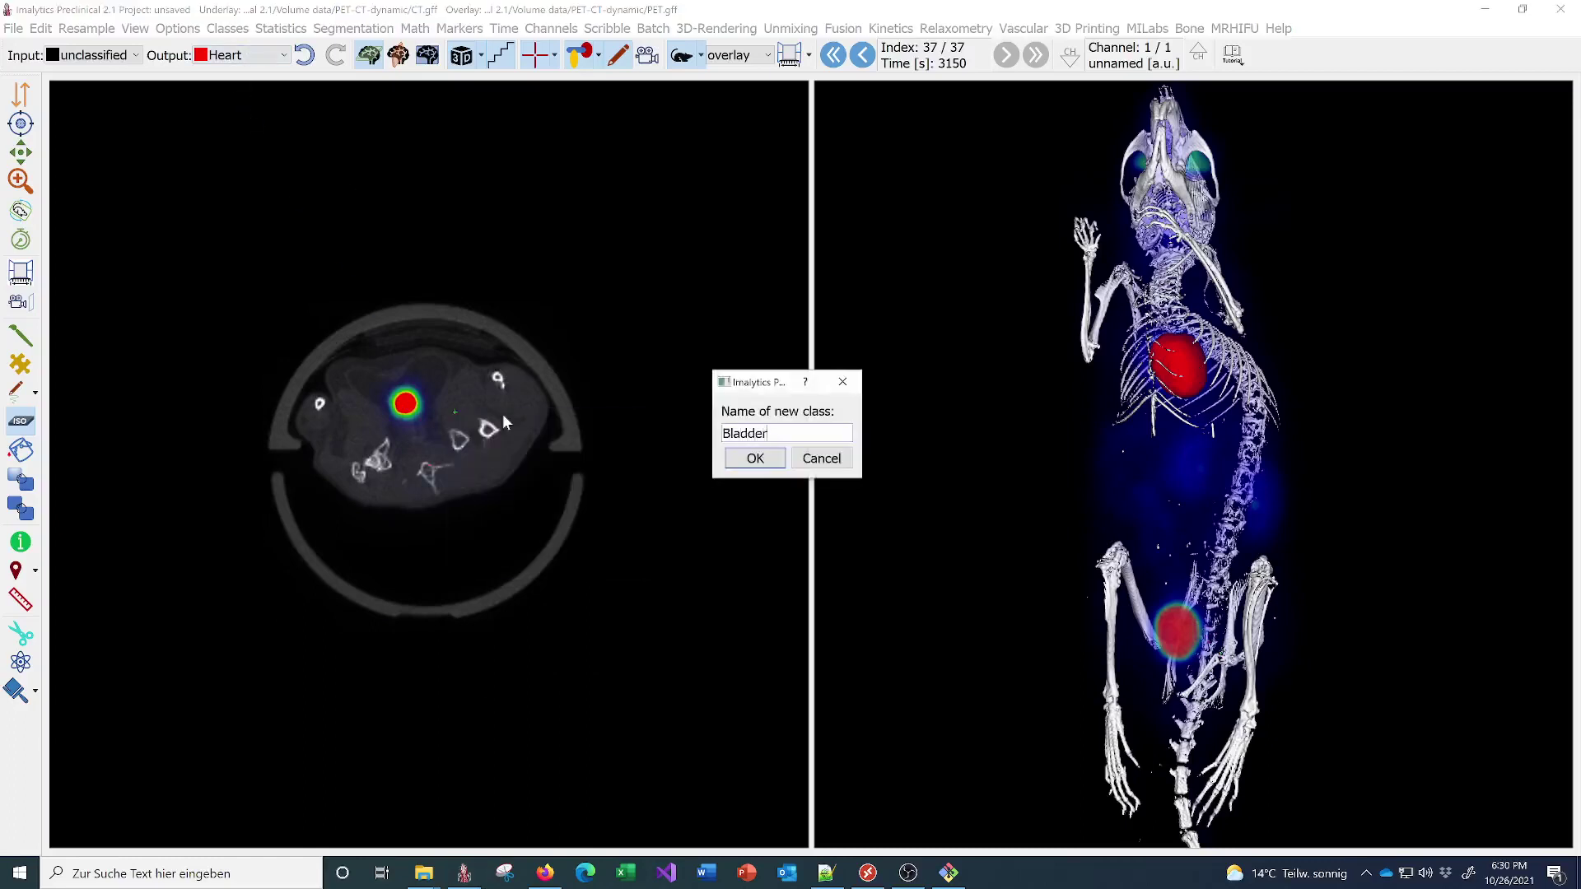
{"action": "key", "text": "Return"}
{"action": "left_click", "coordinate": [427, 407]}
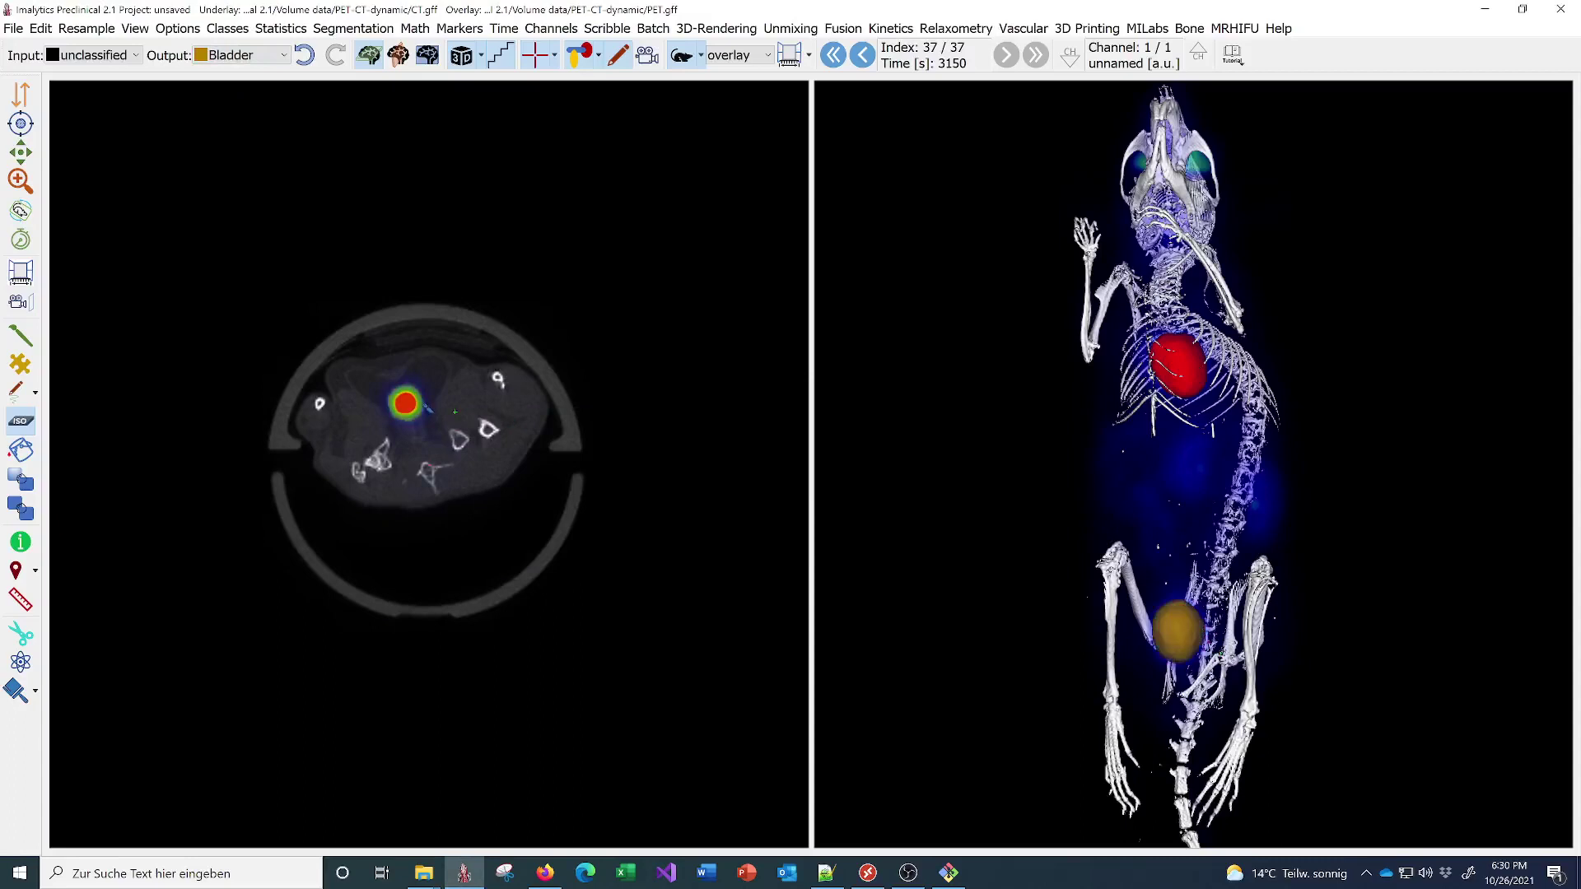
{"action": "left_click_drag", "start_coordinate": [1095, 618], "coordinate": [1151, 594]}
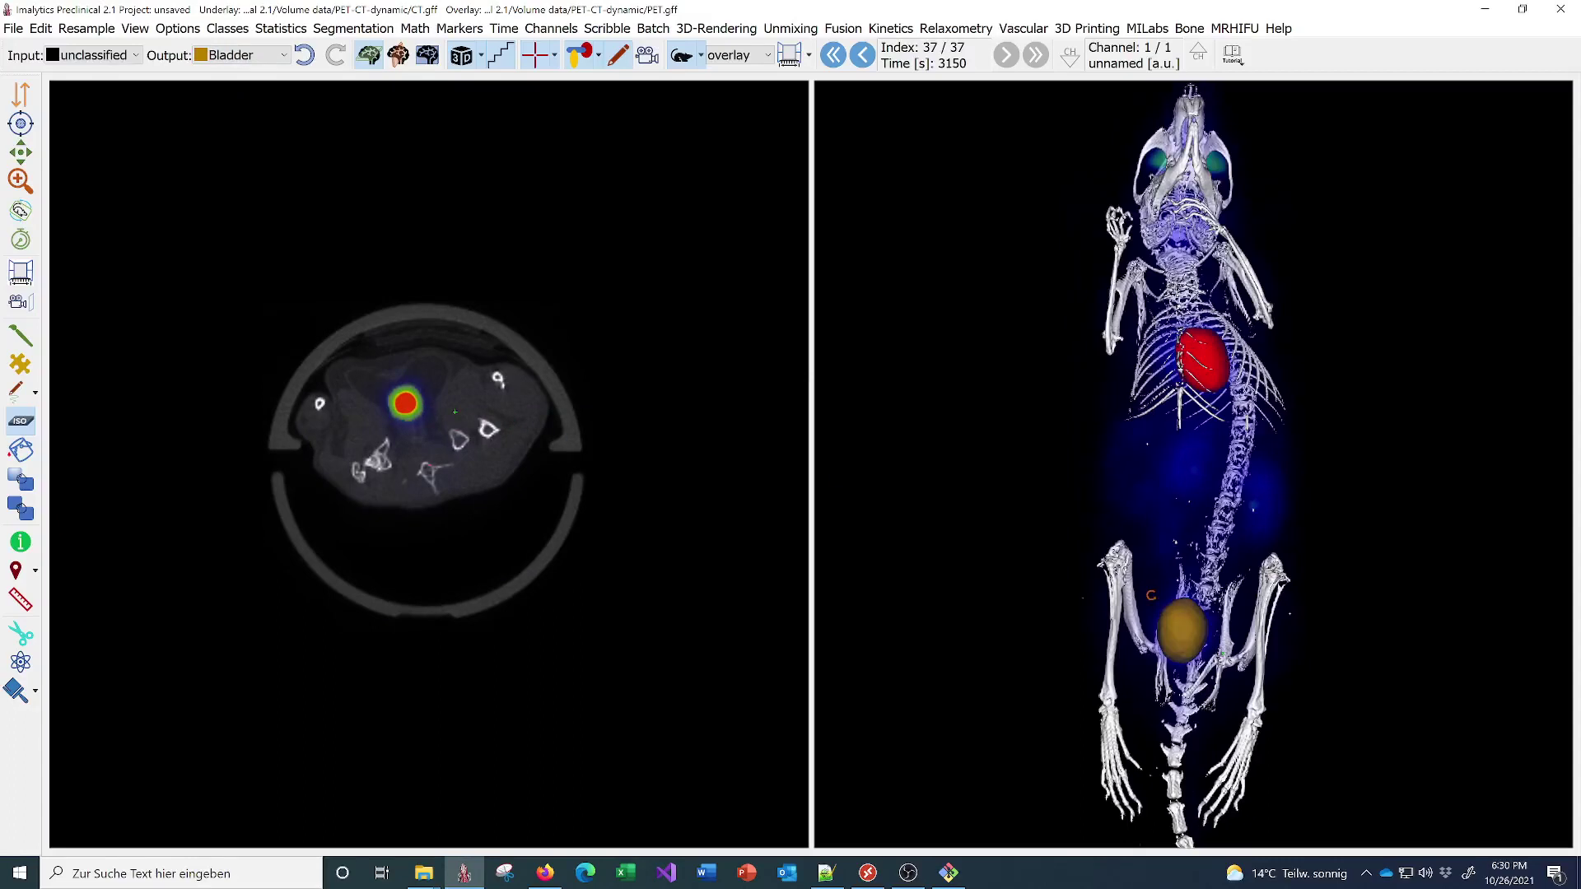
{"action": "left_click", "coordinate": [280, 28]}
{"action": "left_click", "coordinate": [287, 49]}
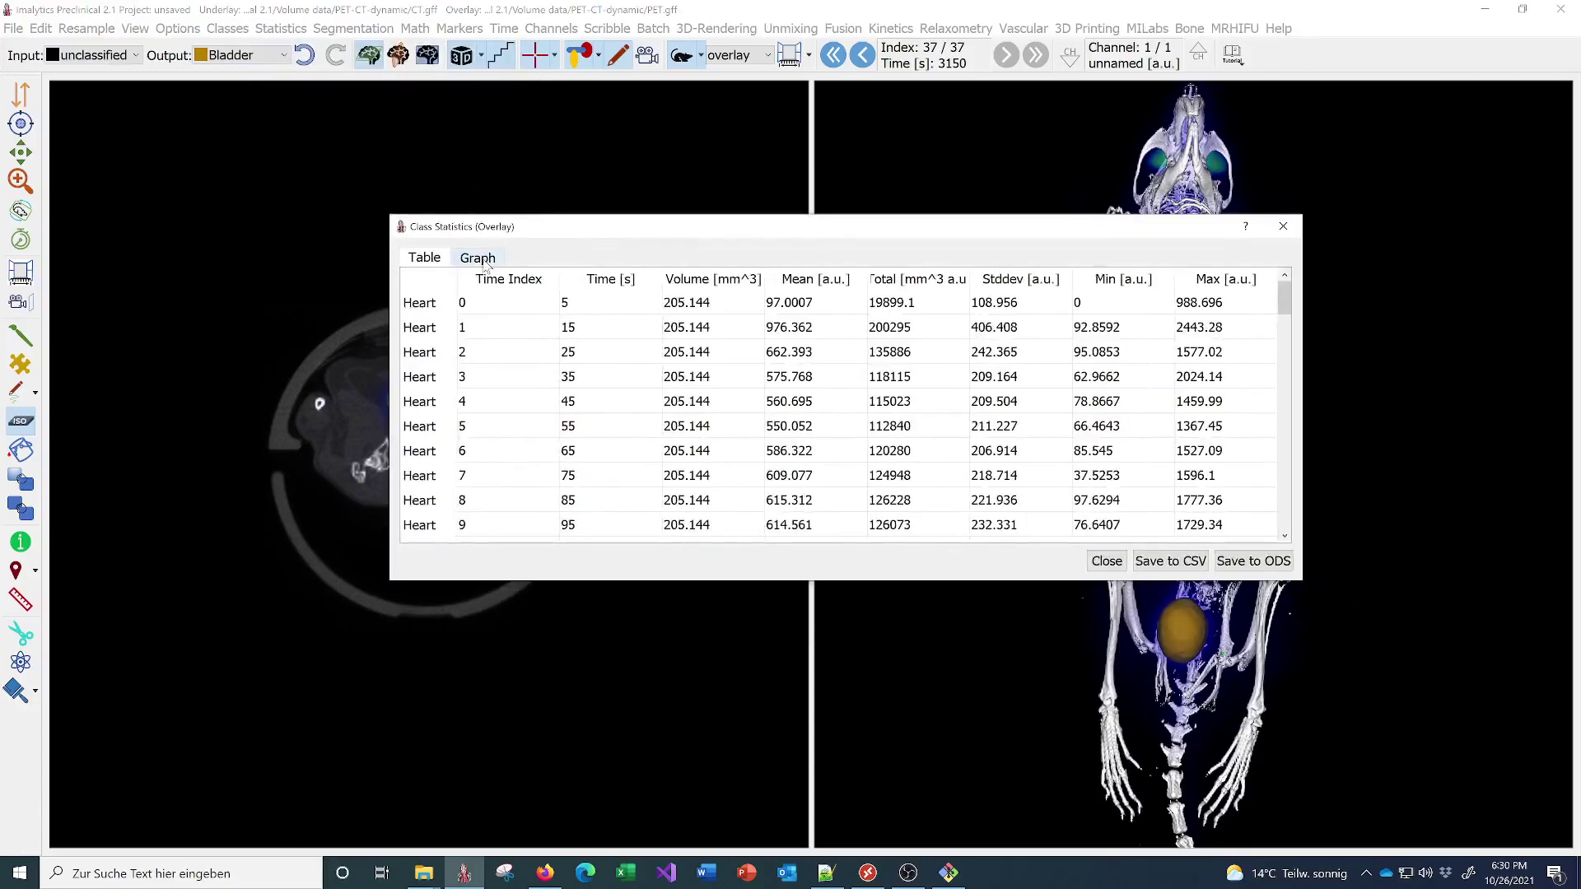
{"action": "left_click", "coordinate": [484, 258]}
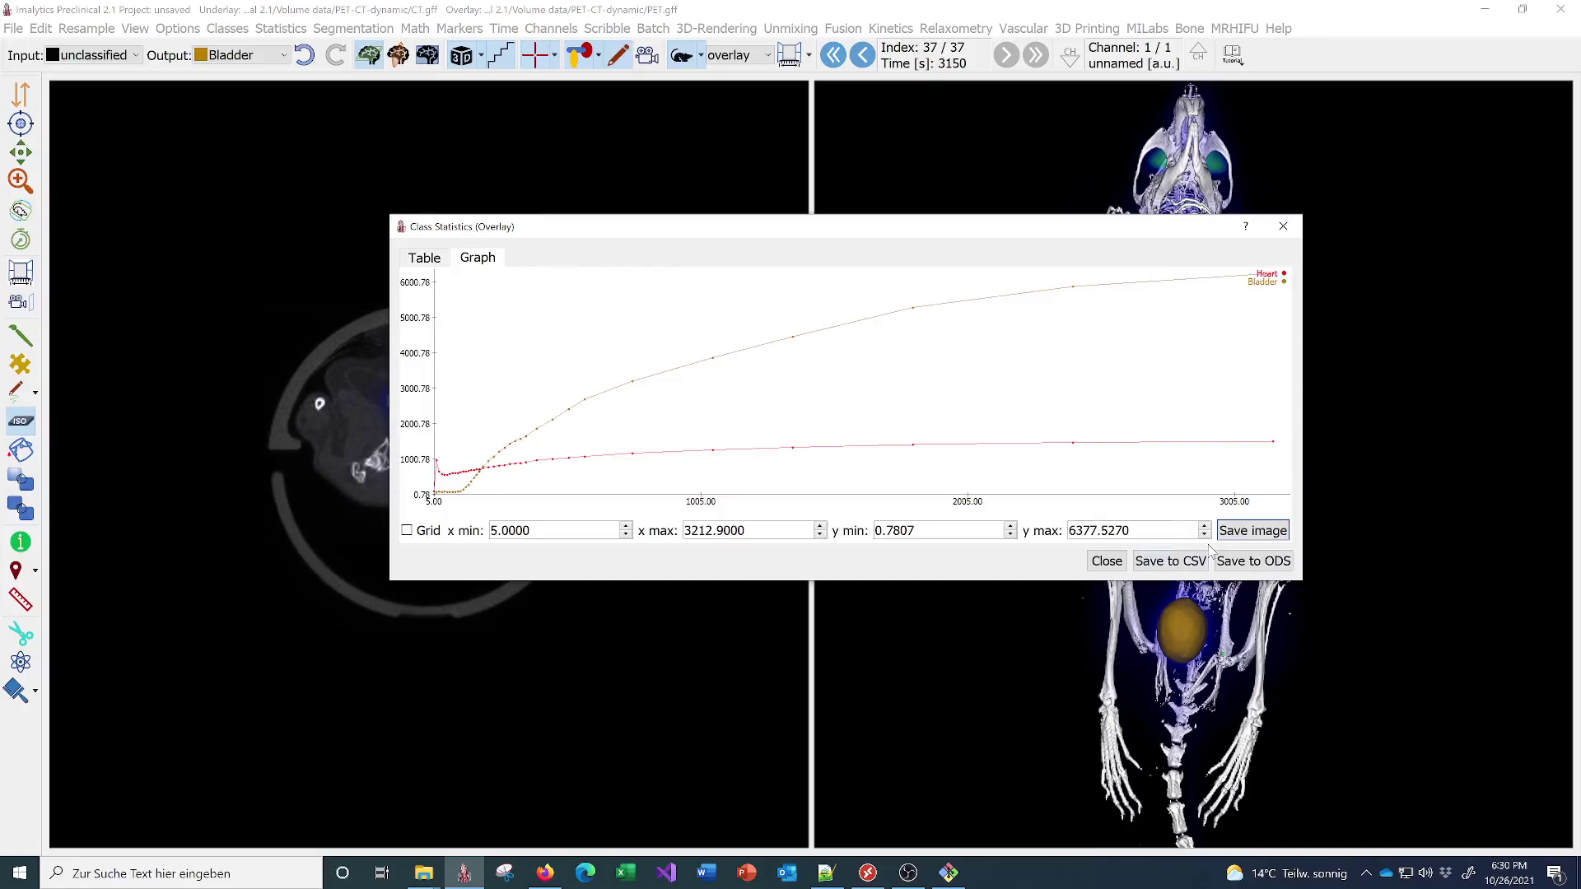
{"action": "left_click", "coordinate": [1107, 561]}
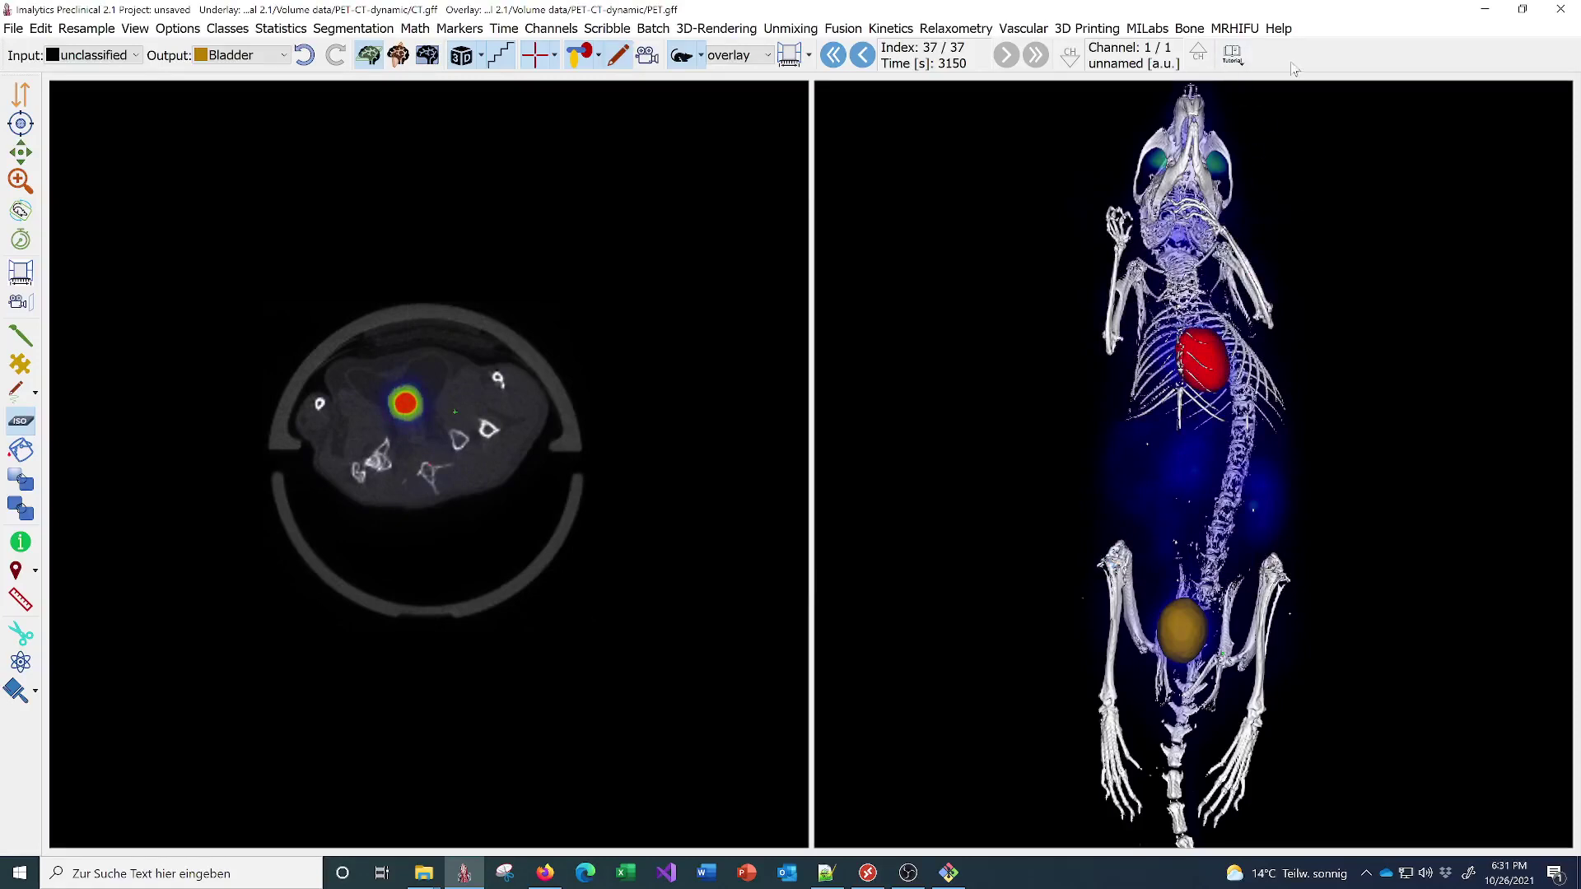
Load the CT 'Bone implant' tutorial data set, discarding the unsaved PET-CT project.
{"action": "left_click", "coordinate": [1235, 62]}
{"action": "mouse_move", "coordinate": [1255, 80]}
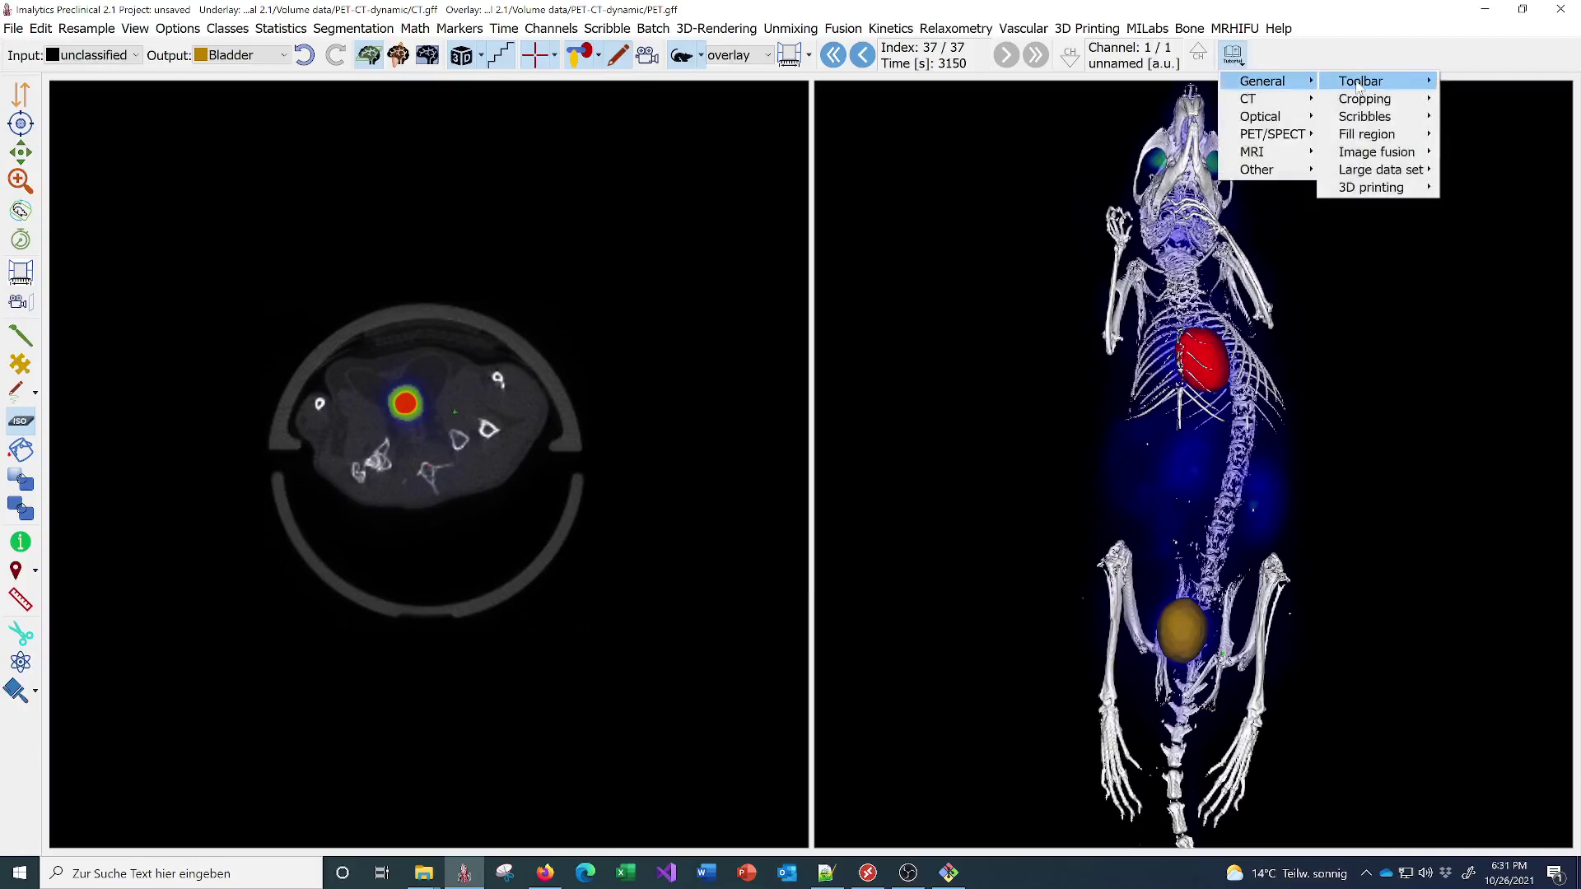
{"action": "mouse_move", "coordinate": [1357, 86]}
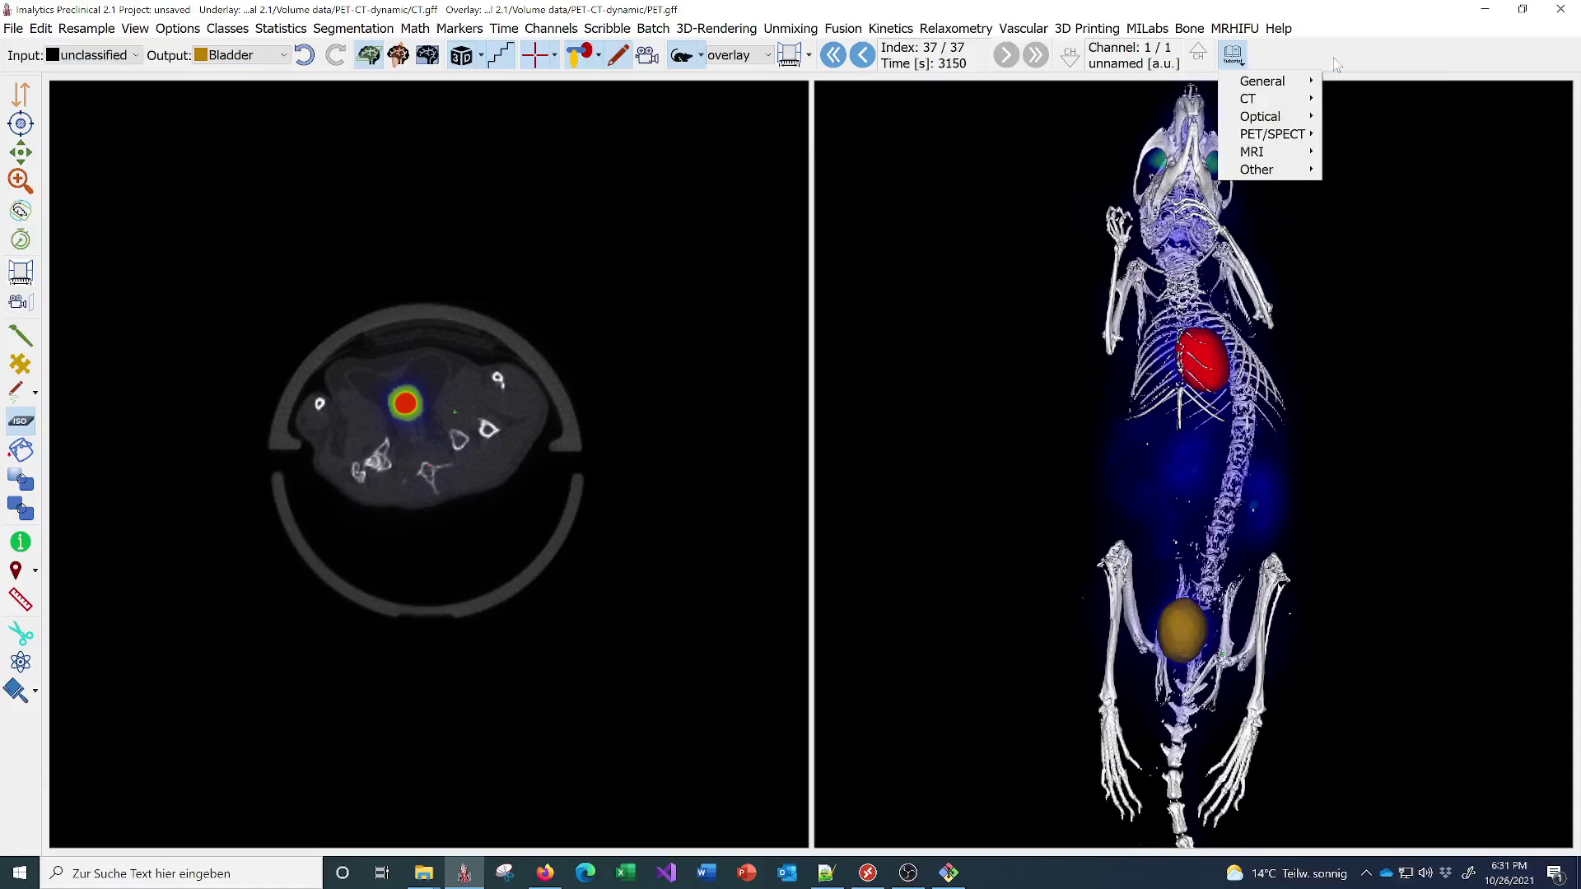
{"action": "key", "text": "Escape"}
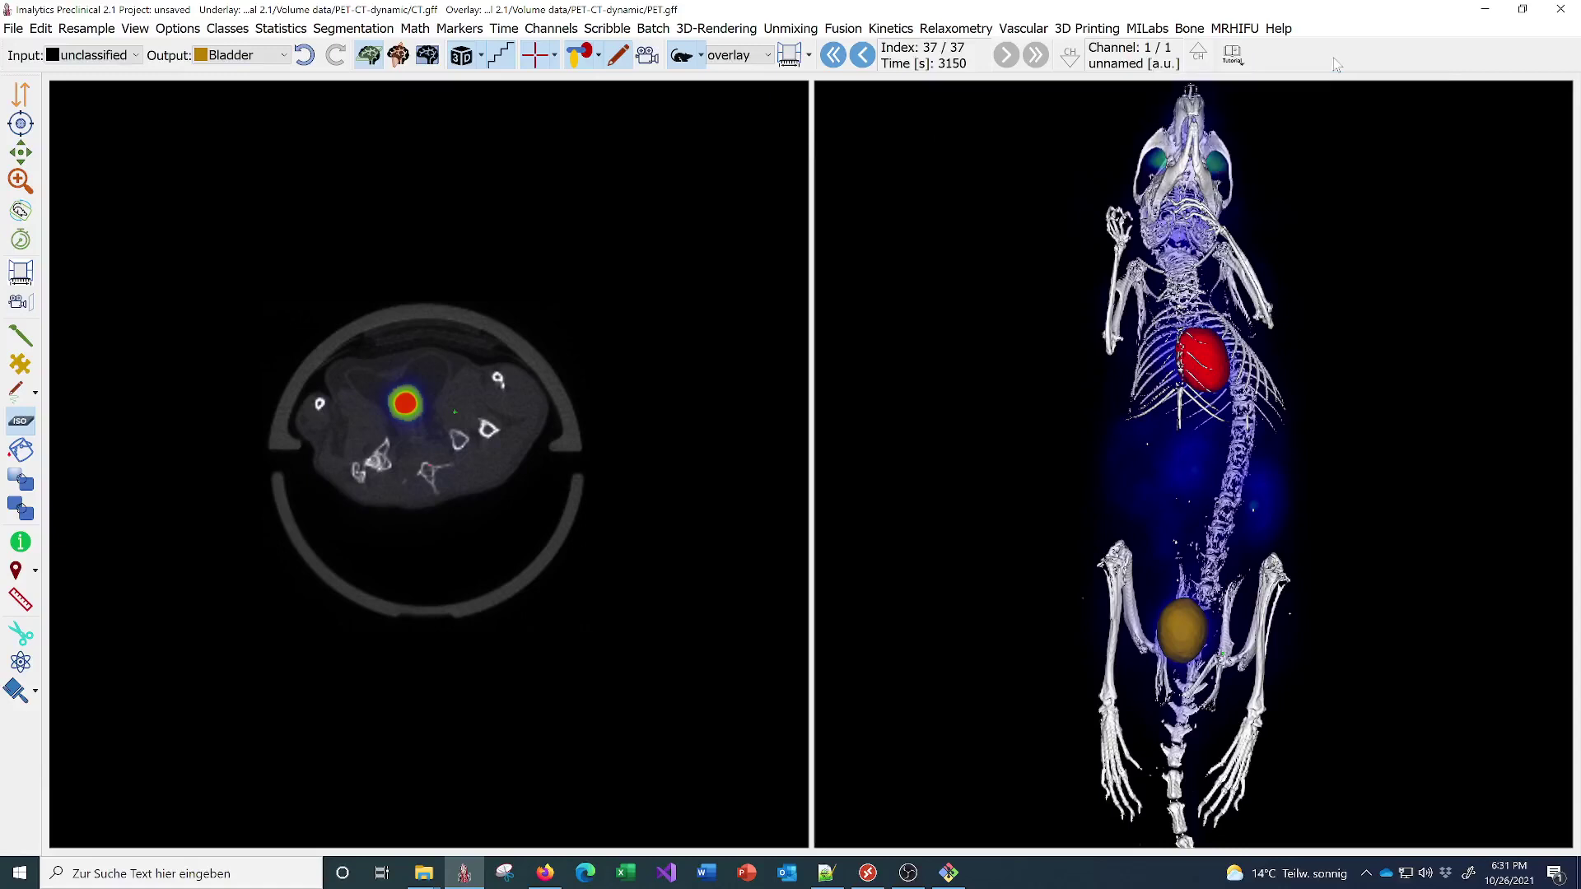
{"action": "left_click", "coordinate": [1232, 55]}
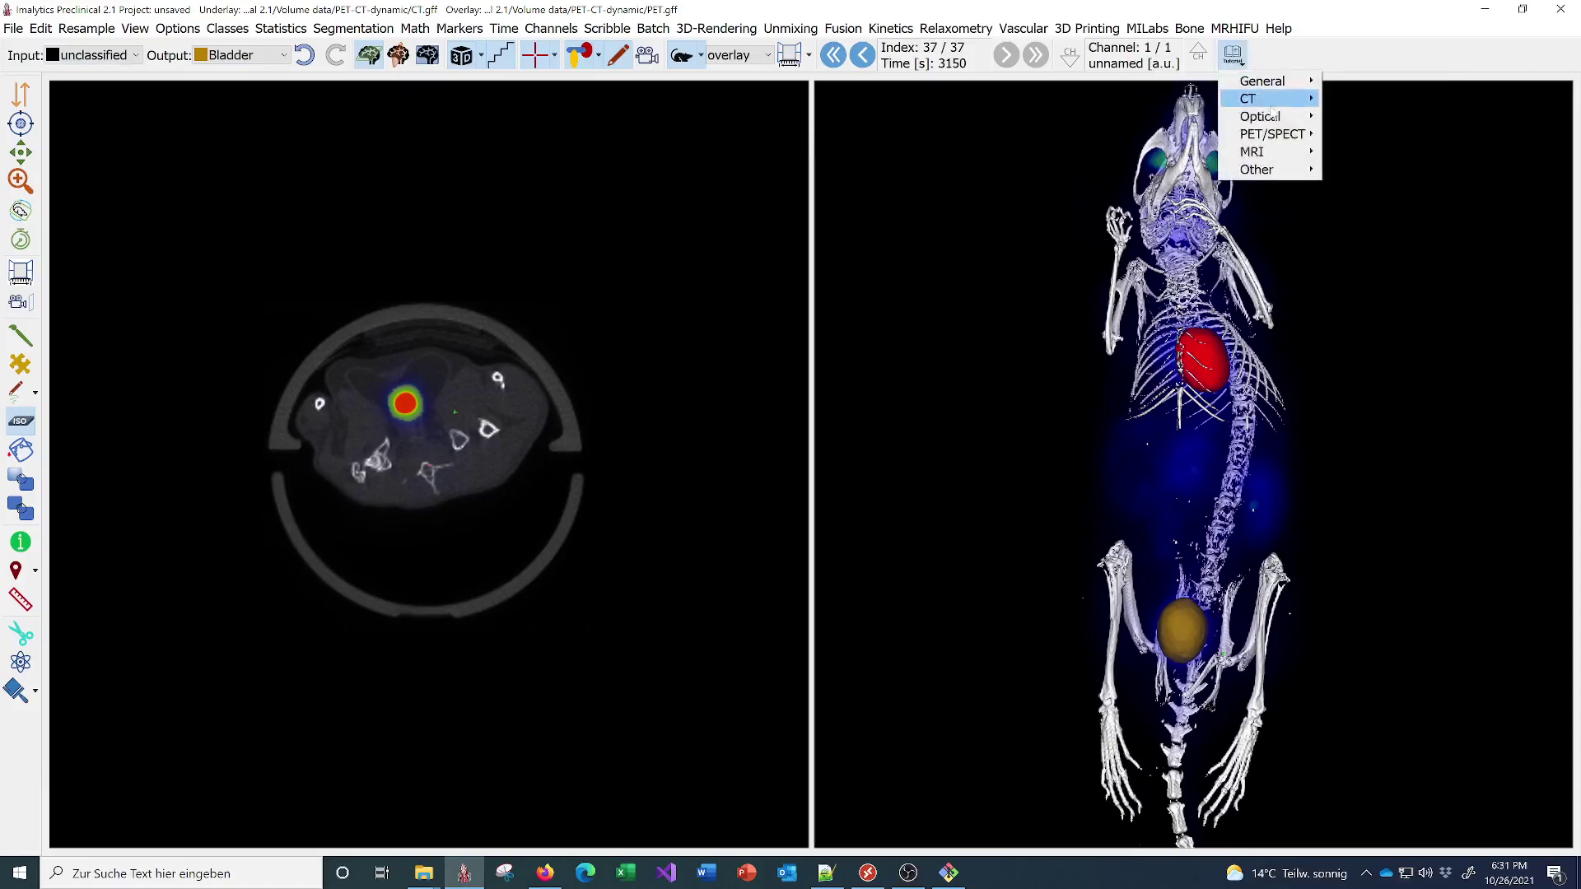
{"action": "mouse_move", "coordinate": [1291, 104]}
{"action": "mouse_move", "coordinate": [1376, 116]}
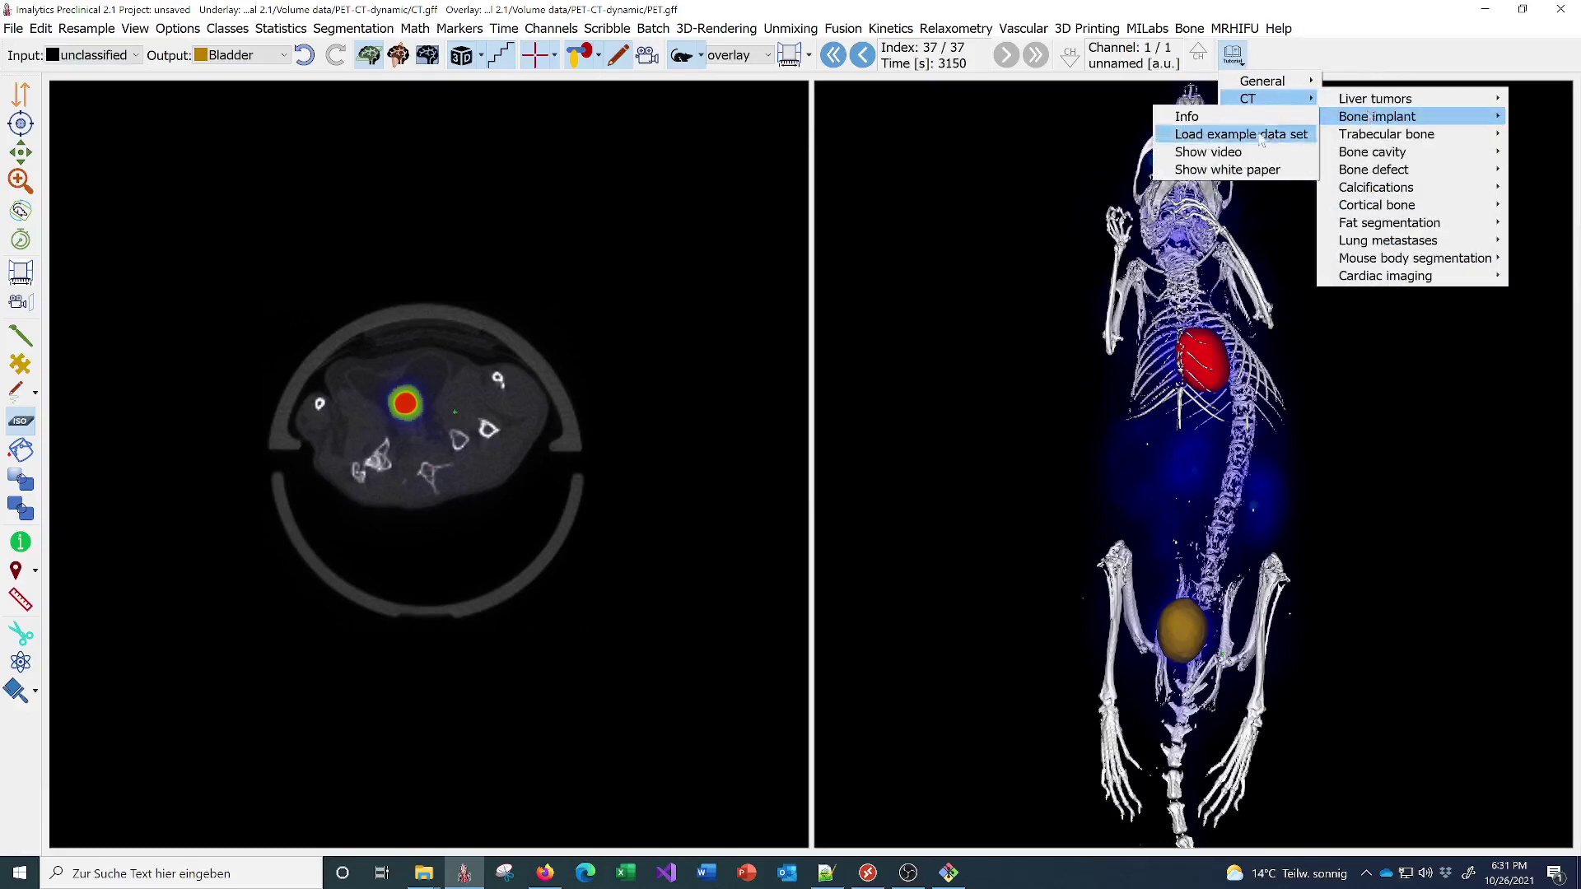
{"action": "left_click", "coordinate": [1218, 130]}
{"action": "left_click", "coordinate": [786, 466]}
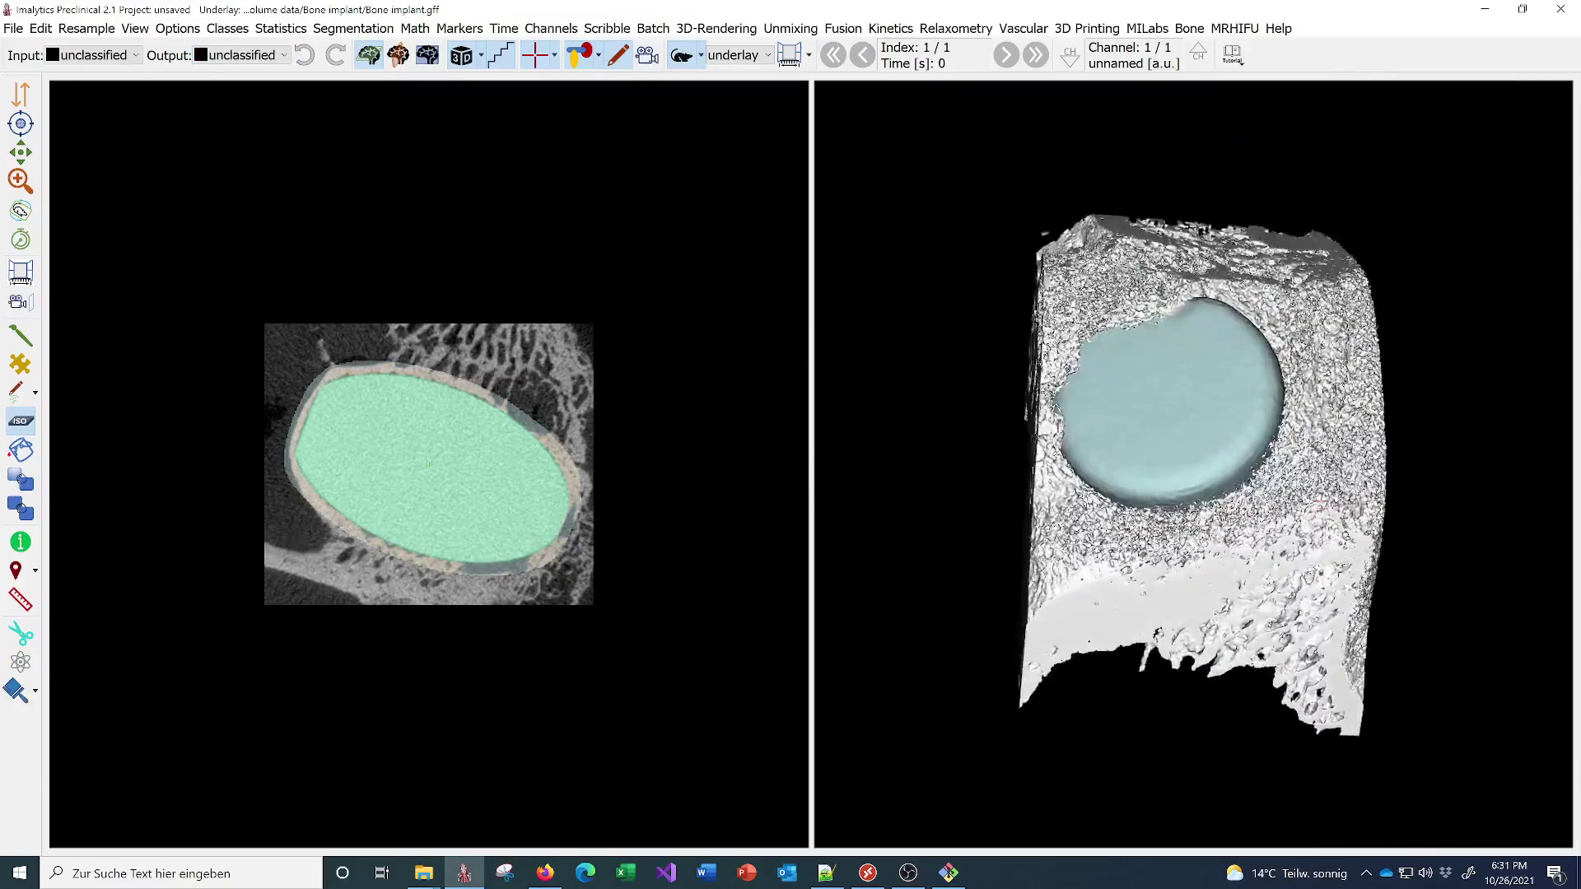
Load the 'Trabecular bone' tutorial data set, discarding the current project settings.
{"action": "left_click", "coordinate": [1237, 62]}
{"action": "mouse_move", "coordinate": [1260, 99]}
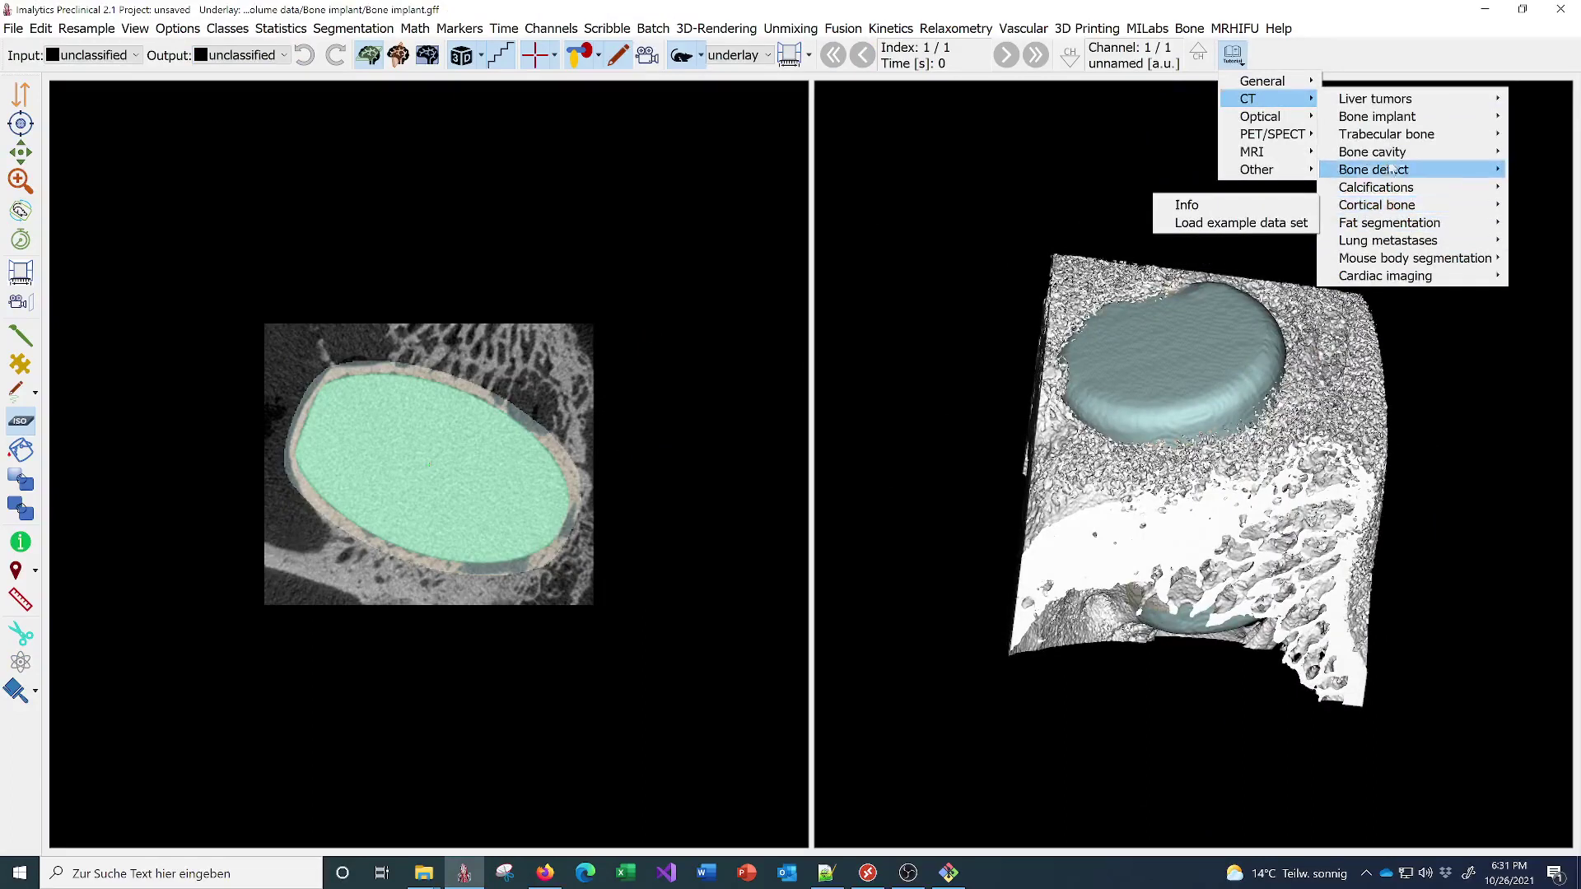
{"action": "mouse_move", "coordinate": [1397, 140]}
{"action": "left_click", "coordinate": [1280, 153]}
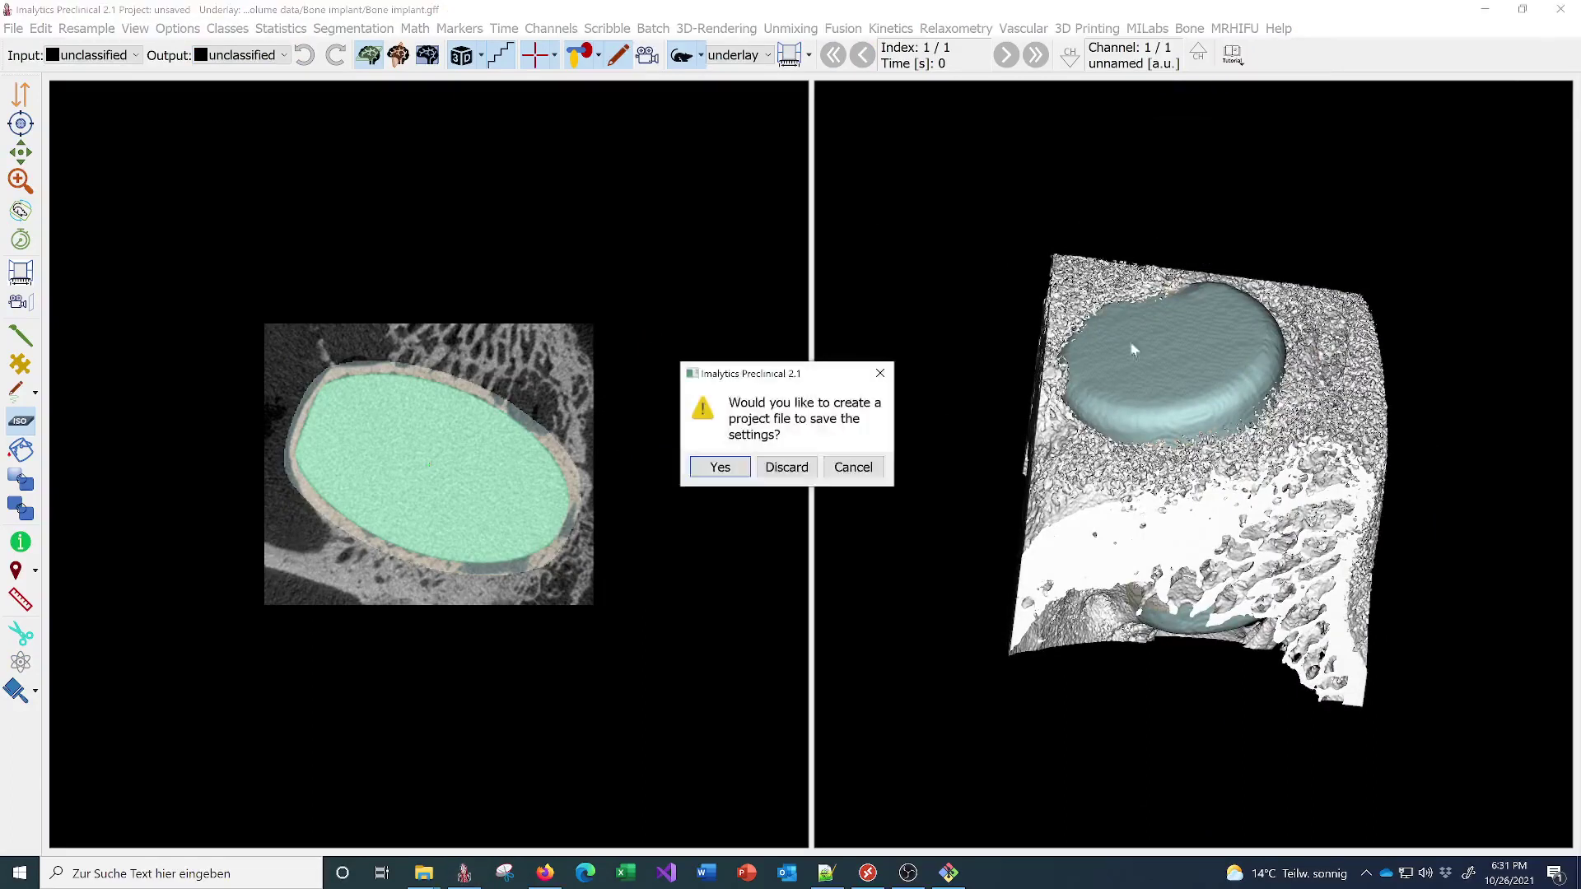
{"action": "left_click", "coordinate": [811, 474]}
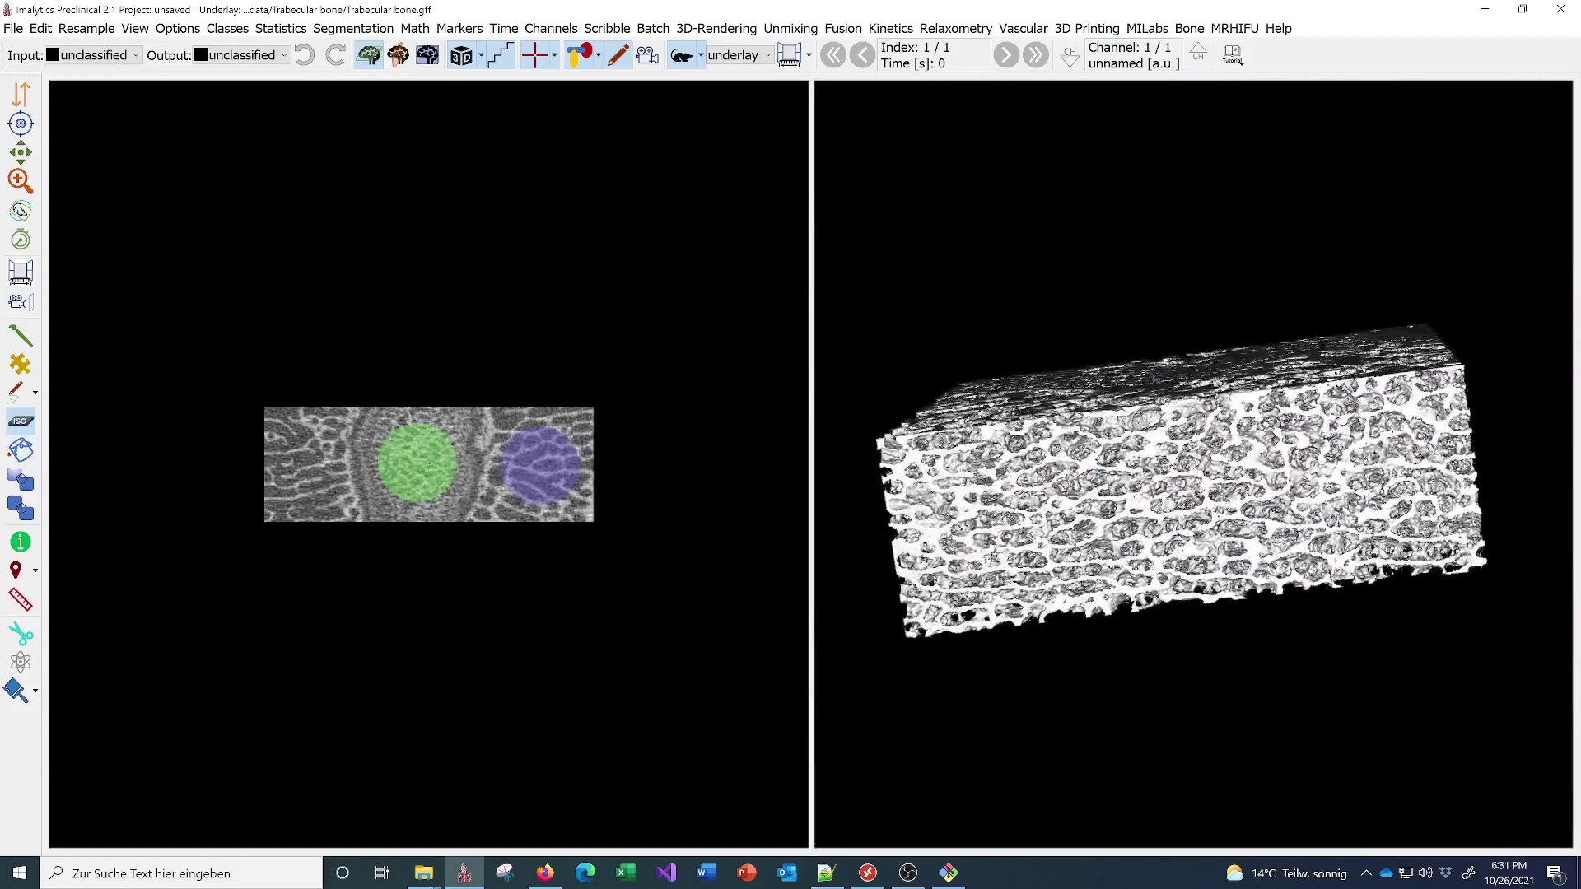
{"action": "left_click", "coordinate": [1194, 31]}
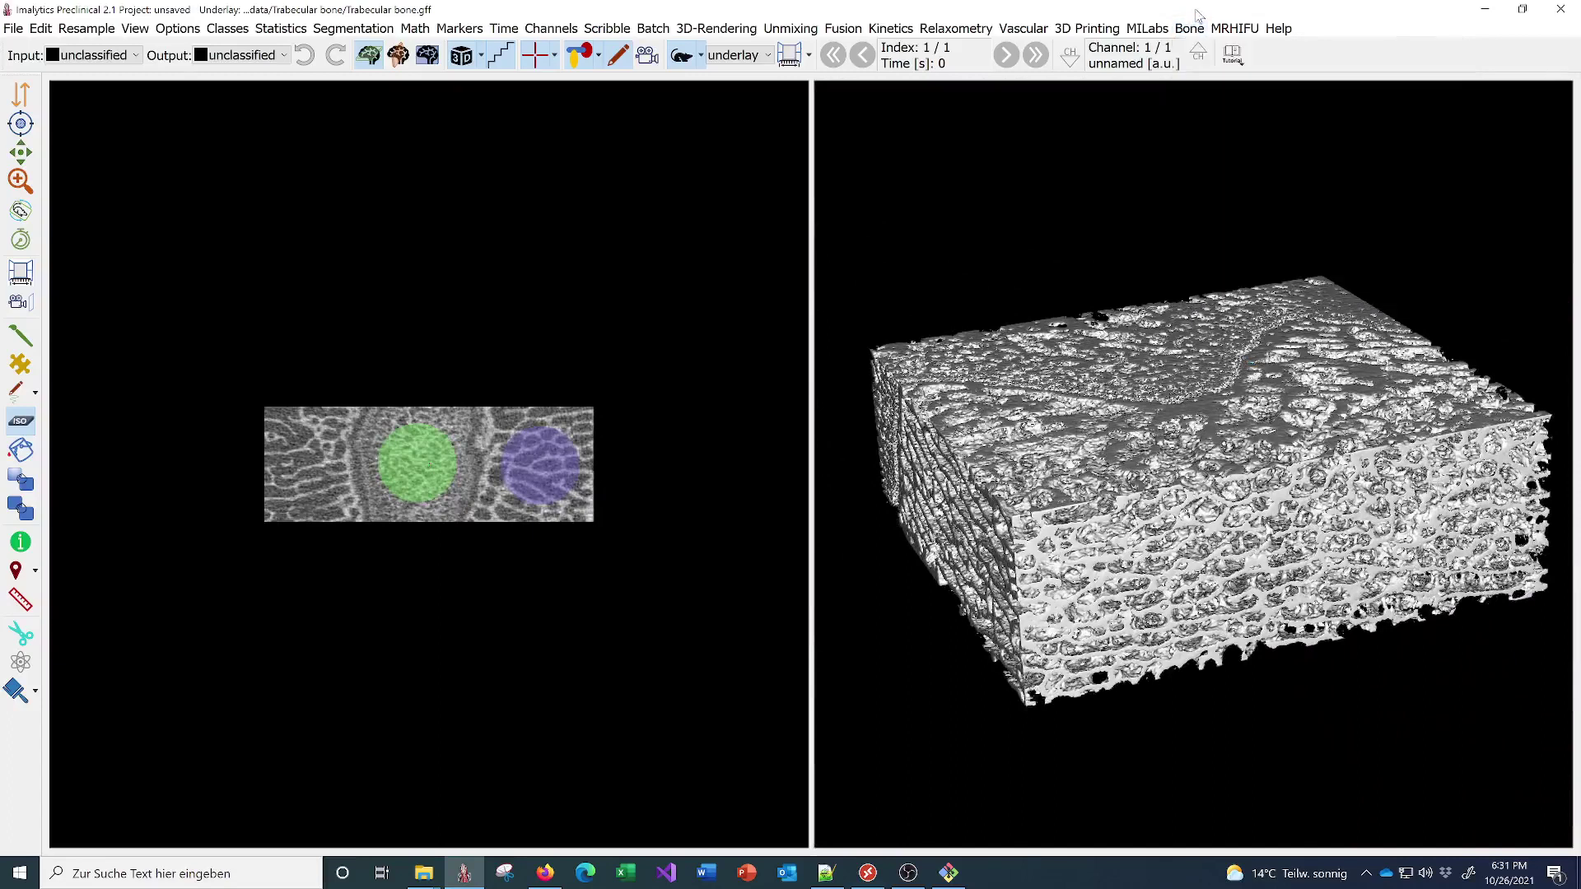
{"action": "left_click", "coordinate": [1233, 58]}
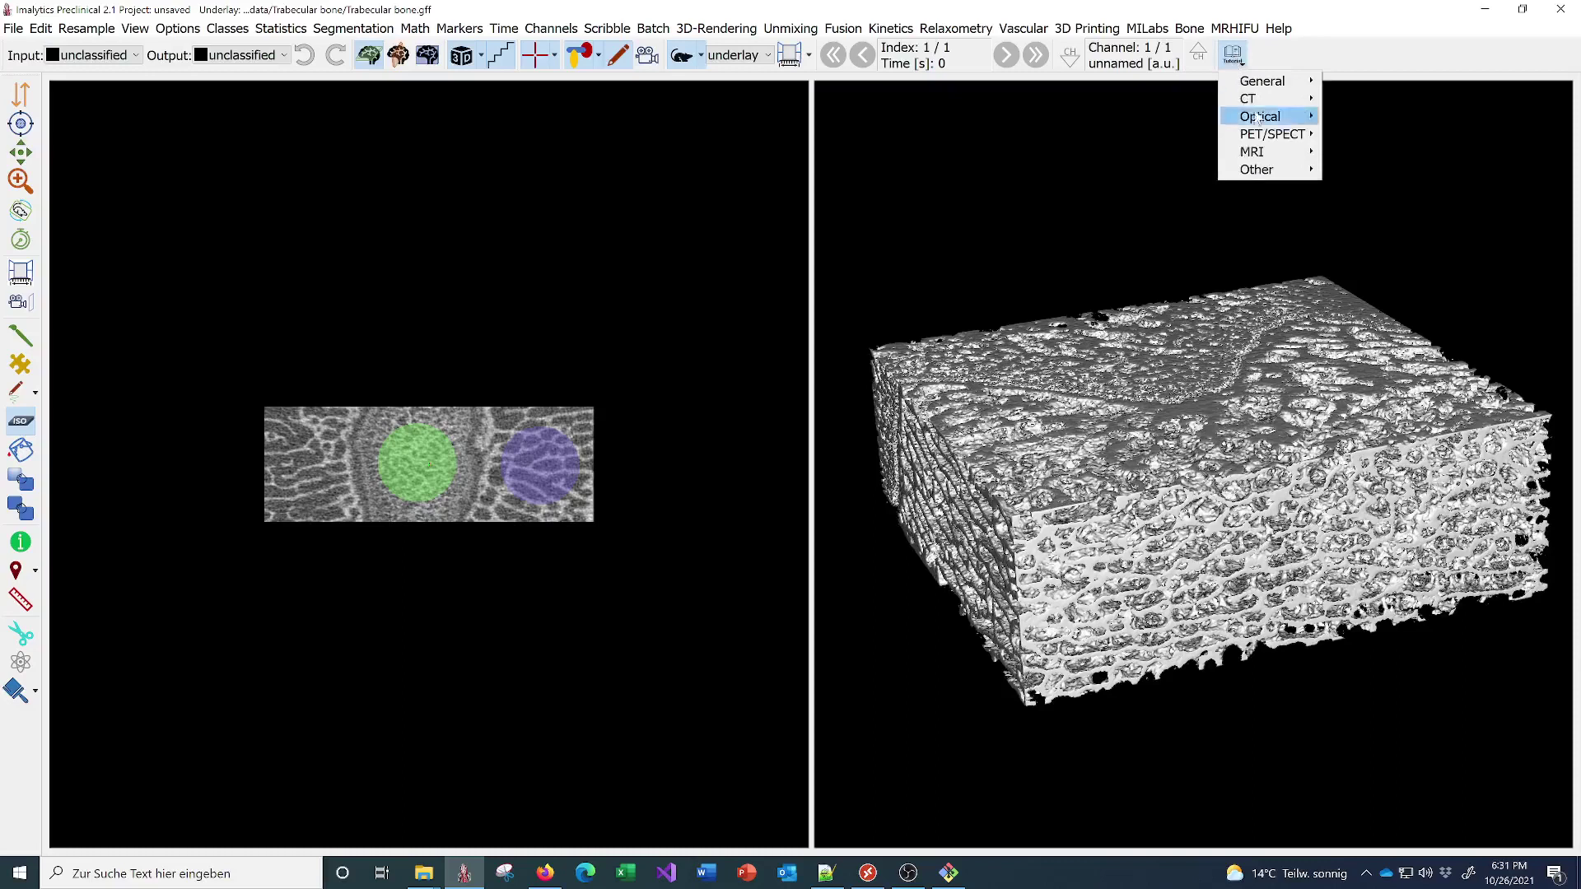
{"action": "left_click", "coordinate": [1320, 55]}
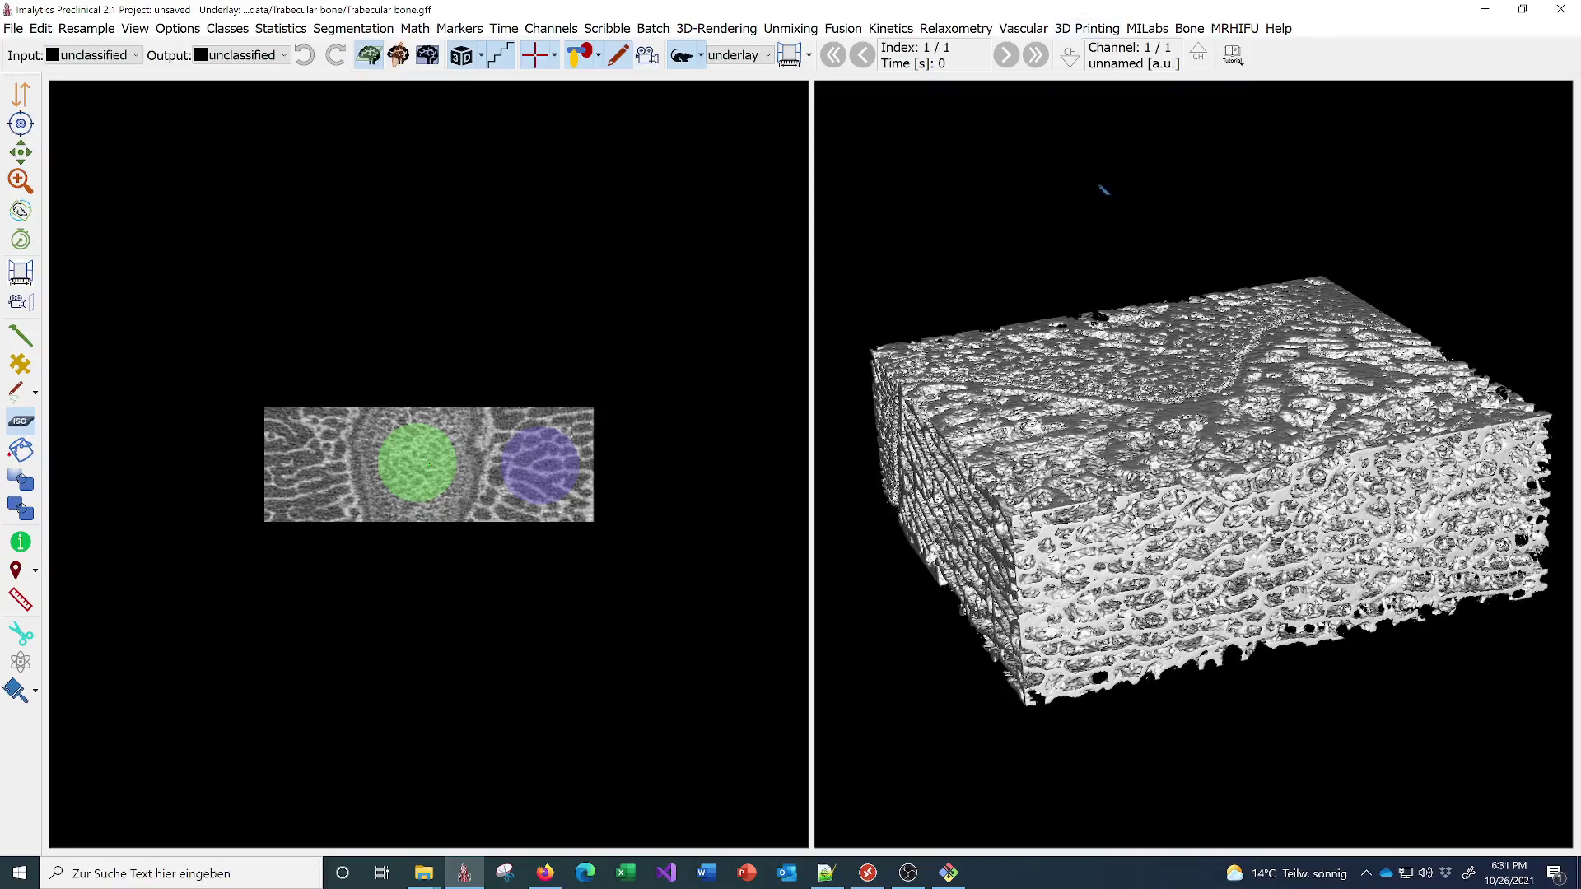
Cycle the view layouts, ending with two slice views plus the 3D rendering.
{"action": "left_click", "coordinate": [461, 56]}
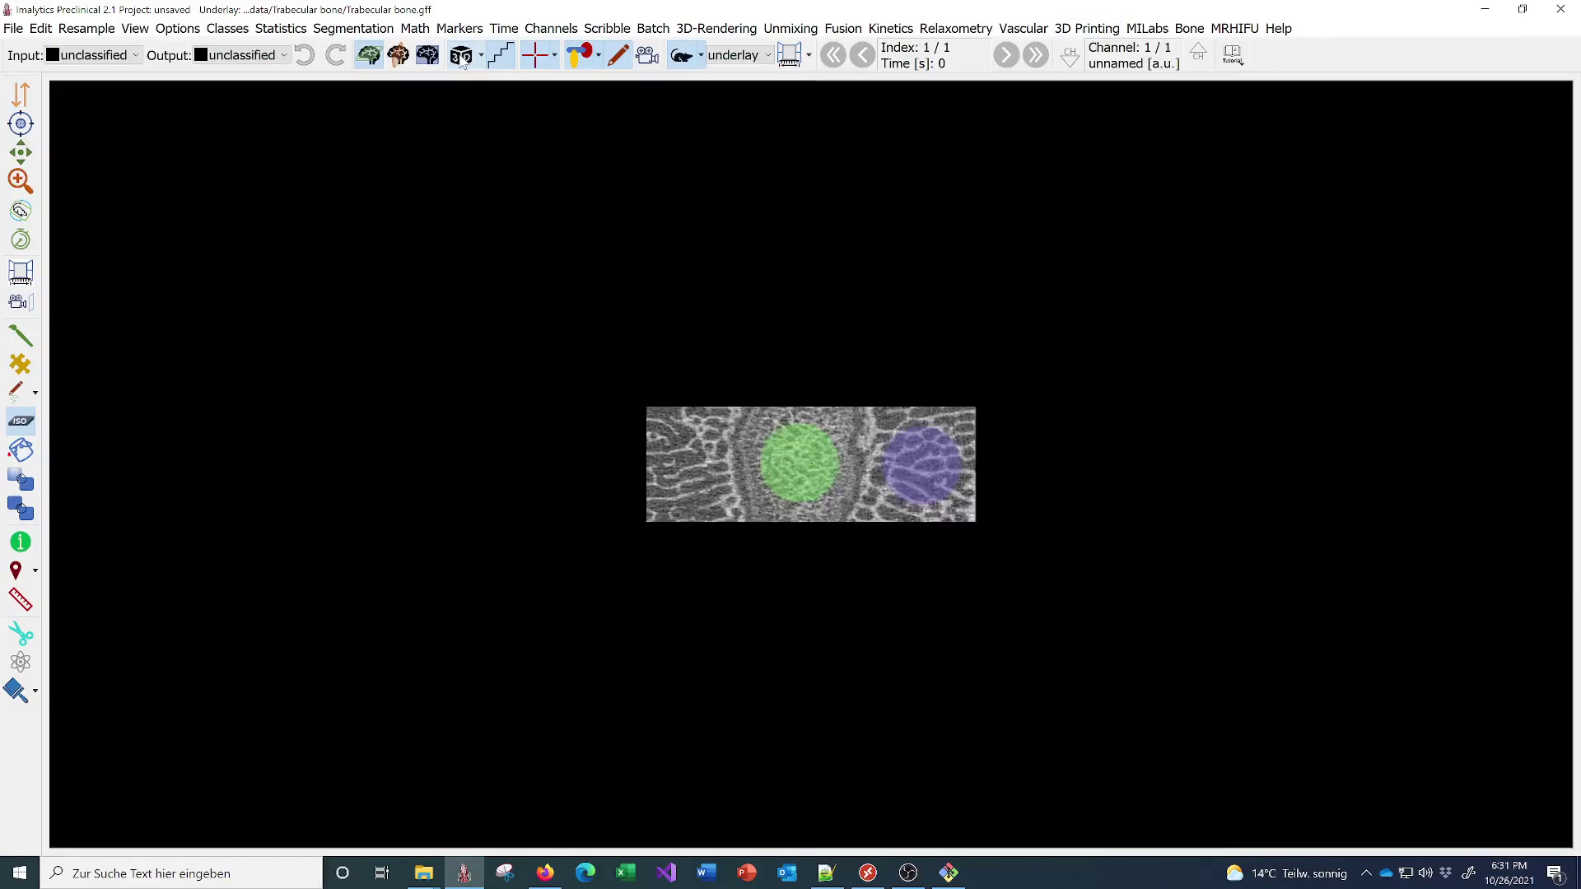
{"action": "left_click", "coordinate": [461, 56]}
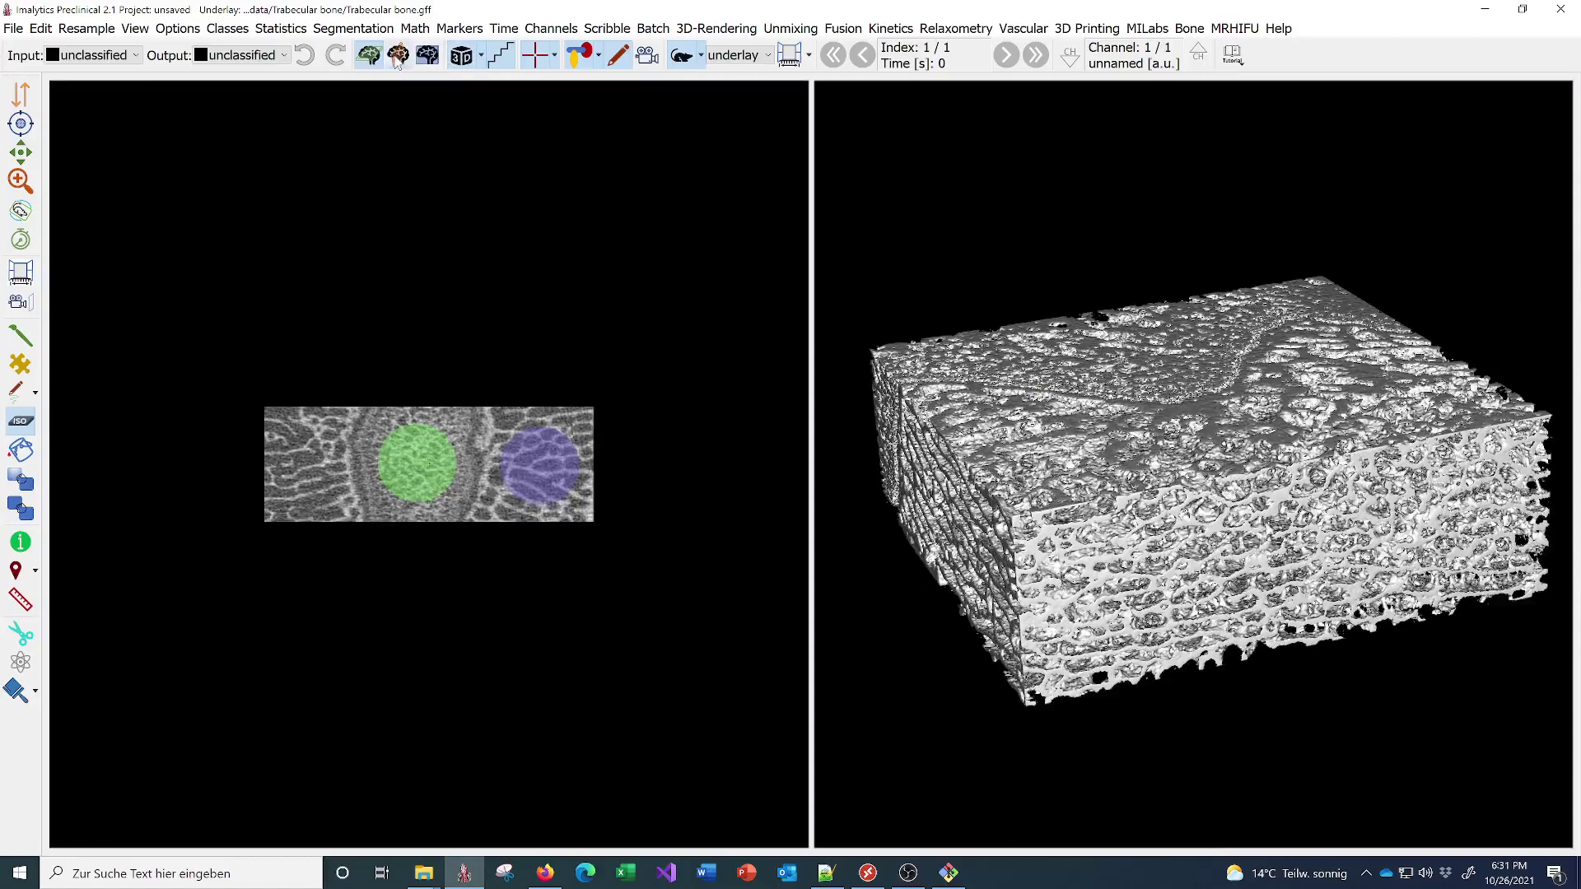
{"action": "left_click", "coordinate": [427, 56]}
{"action": "left_click", "coordinate": [428, 56]}
{"action": "left_click", "coordinate": [427, 56]}
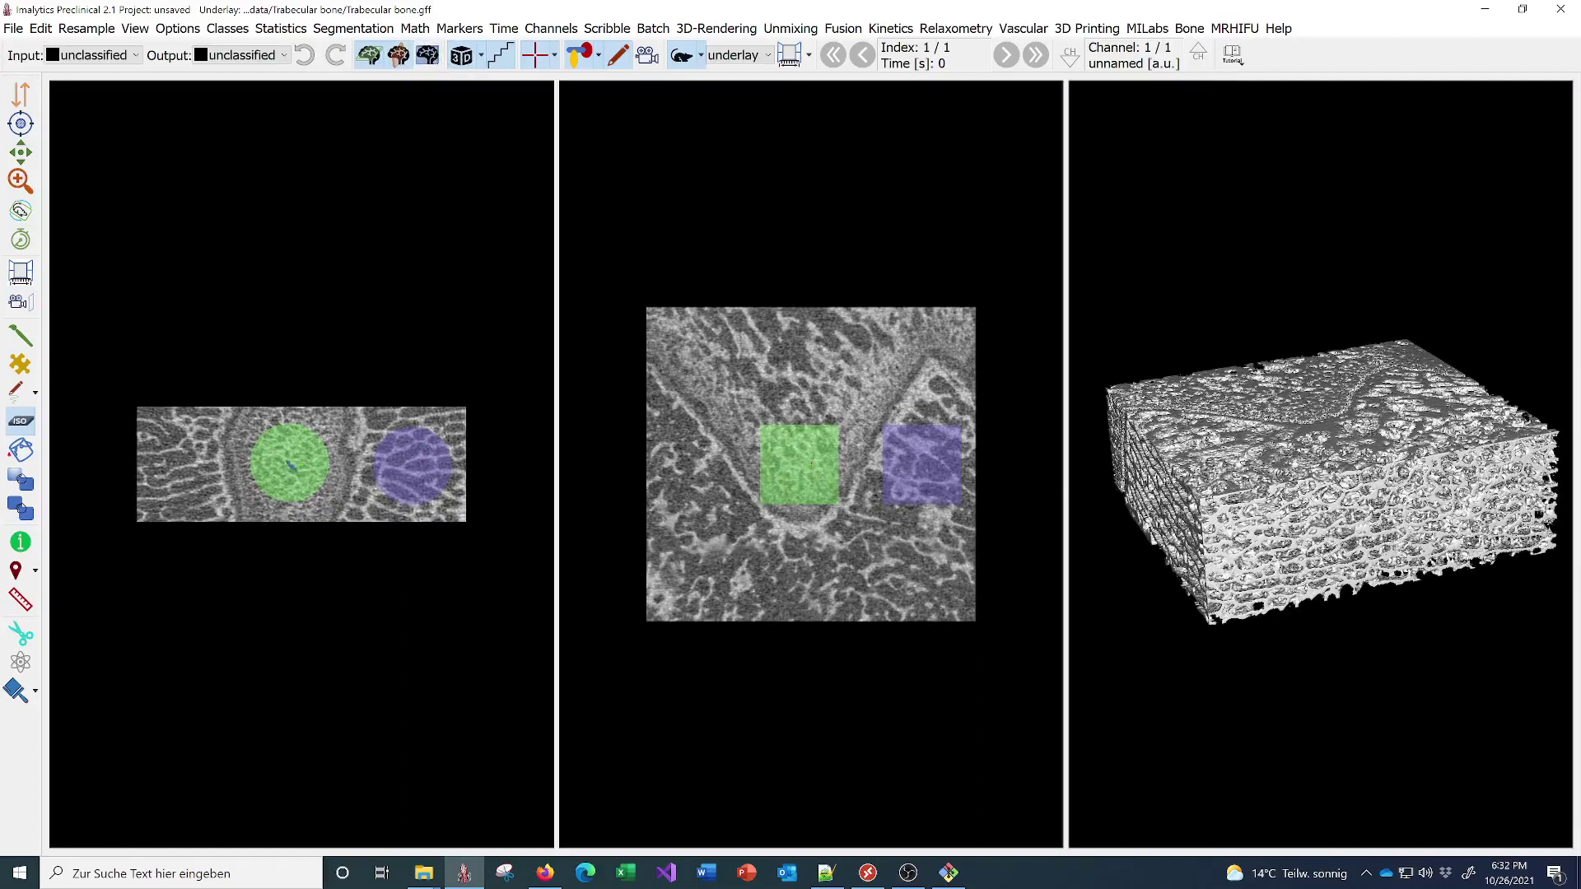
Dilate the Green class with the default distance, then undo the dilation.
{"action": "right_click", "coordinate": [290, 462]}
{"action": "mouse_move", "coordinate": [338, 487]}
{"action": "left_click", "coordinate": [507, 488]}
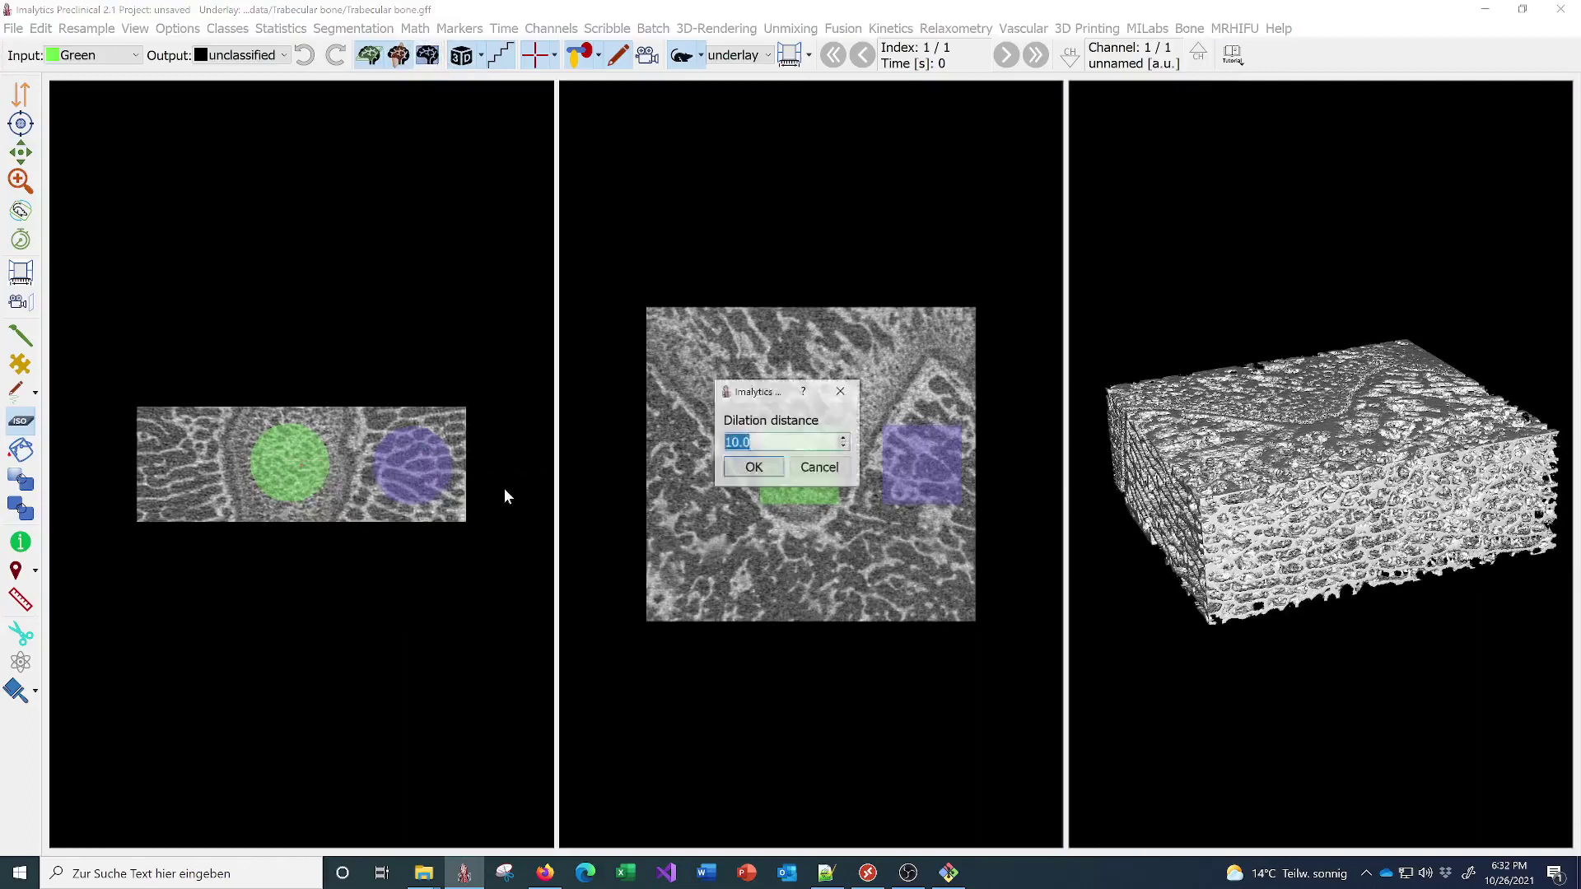
{"action": "key", "text": "Return"}
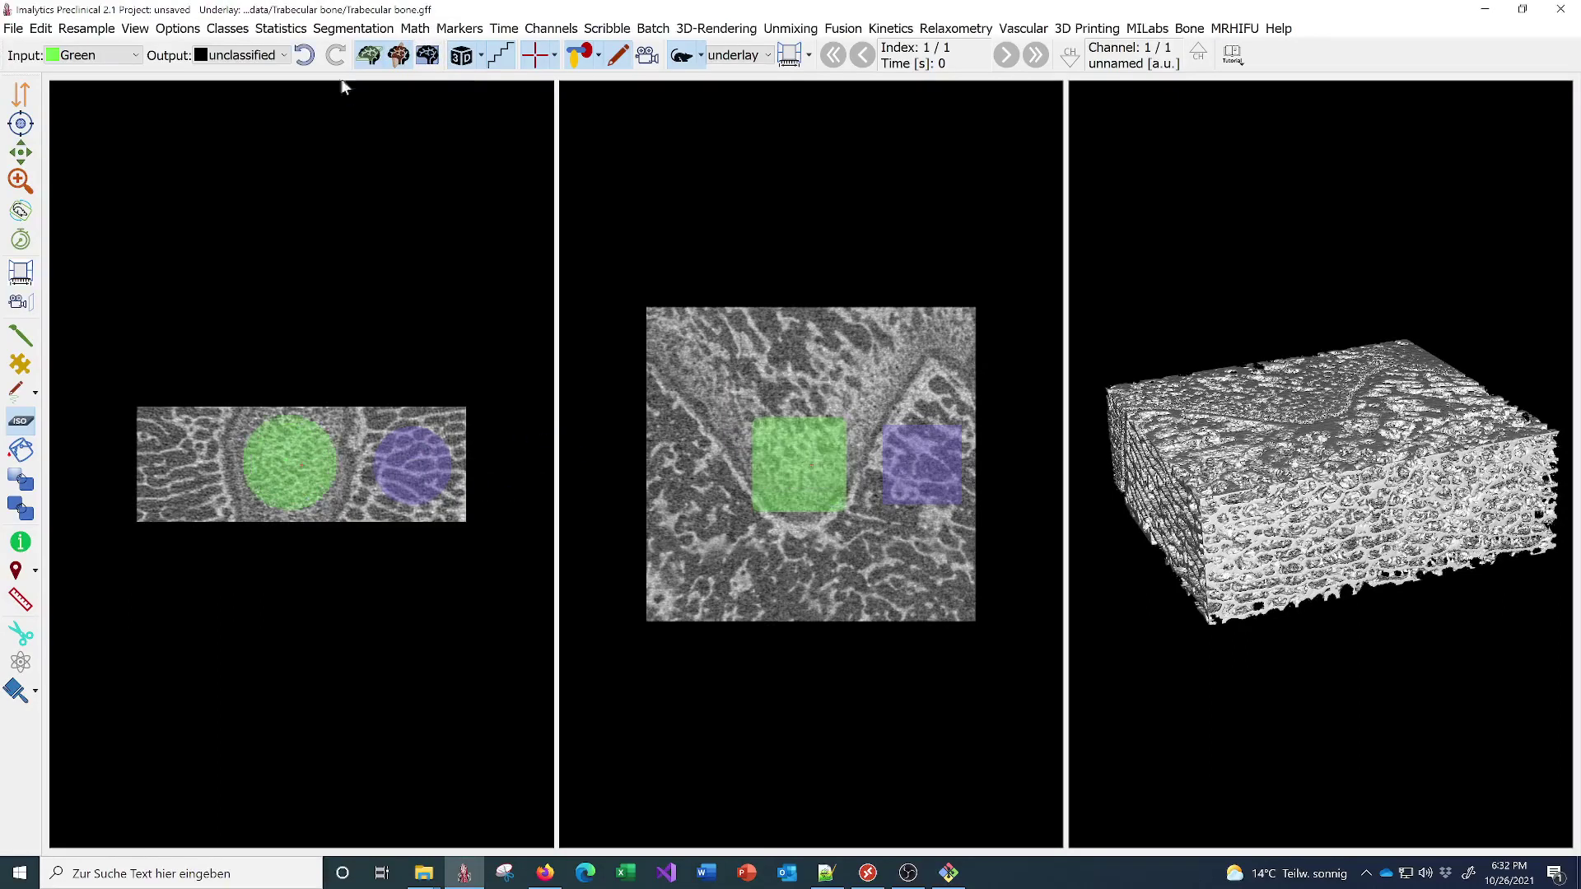
{"action": "left_click", "coordinate": [304, 55]}
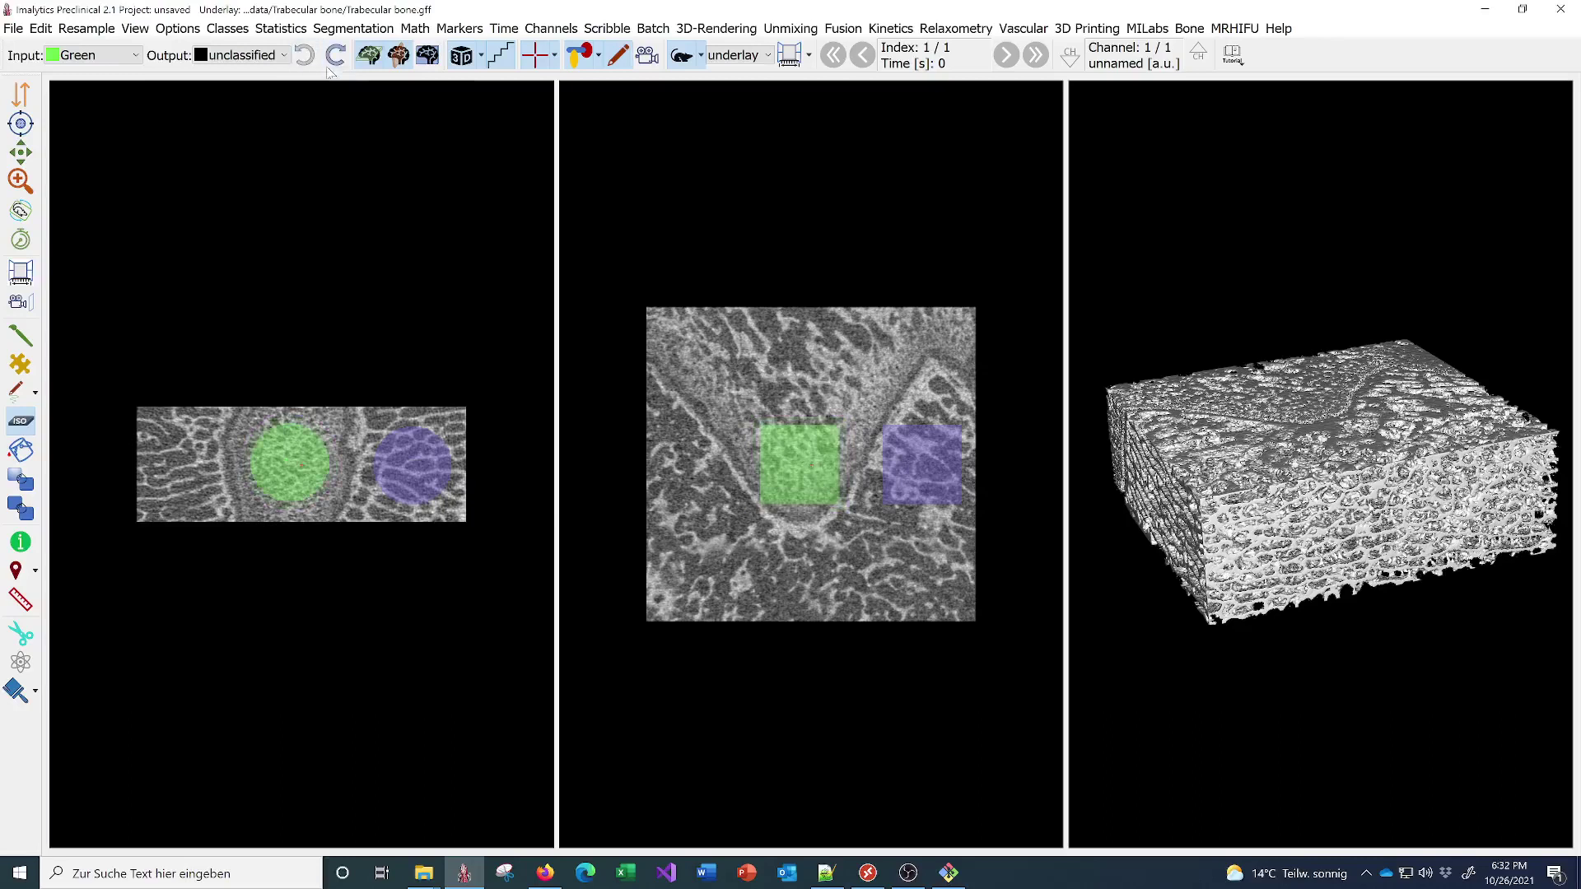
Smooth the CT with a full 3D Gauss filter of standard deviation 1.0 pixel.
{"action": "left_click", "coordinate": [37, 31]}
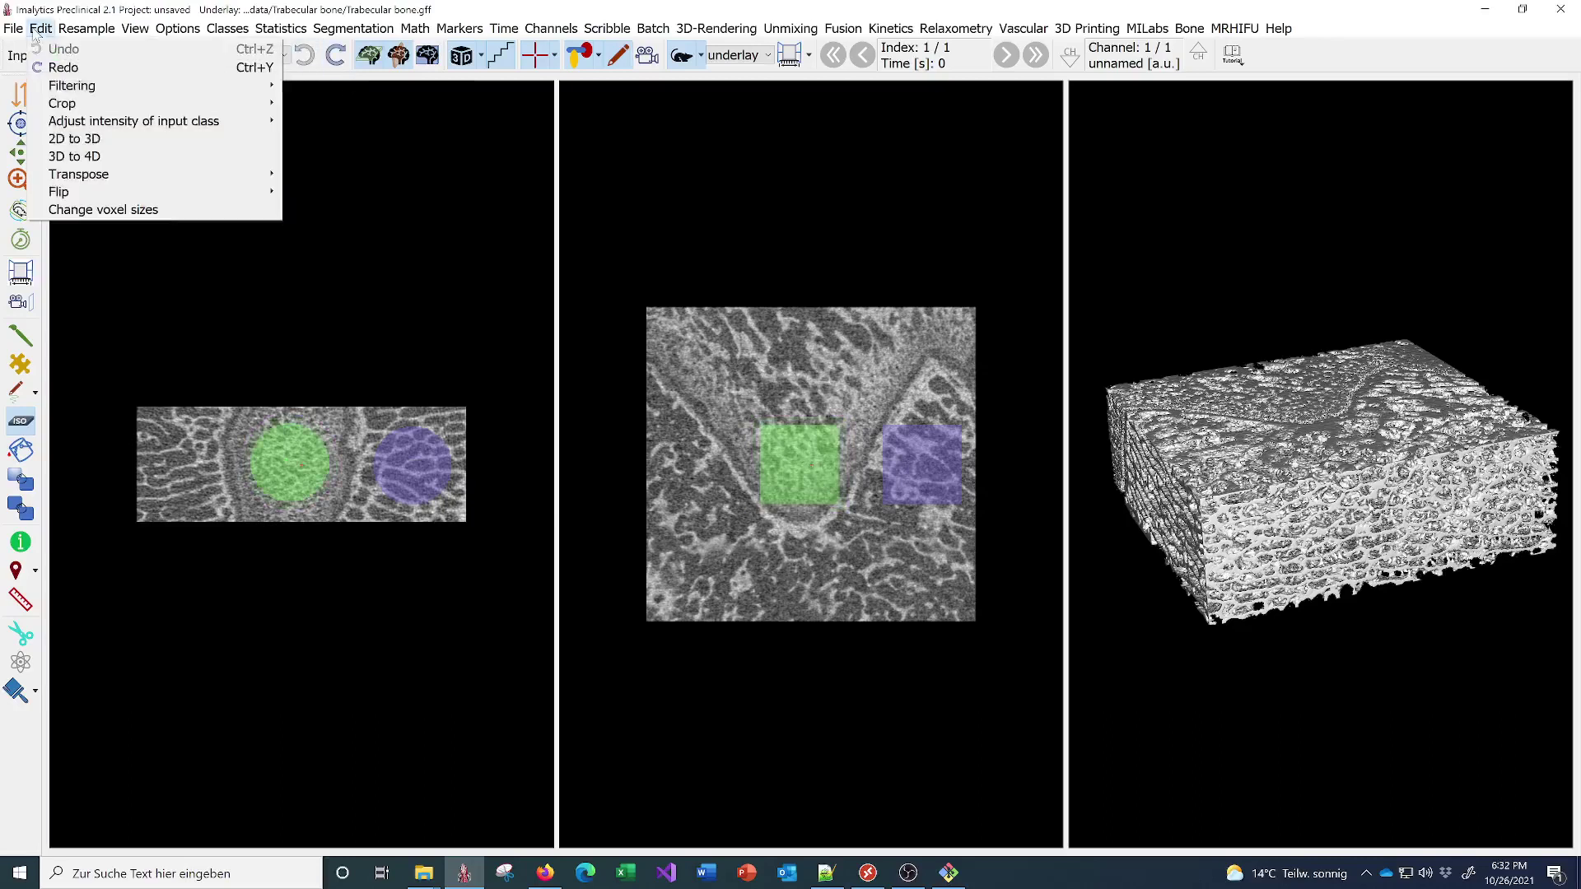
{"action": "mouse_move", "coordinate": [74, 88]}
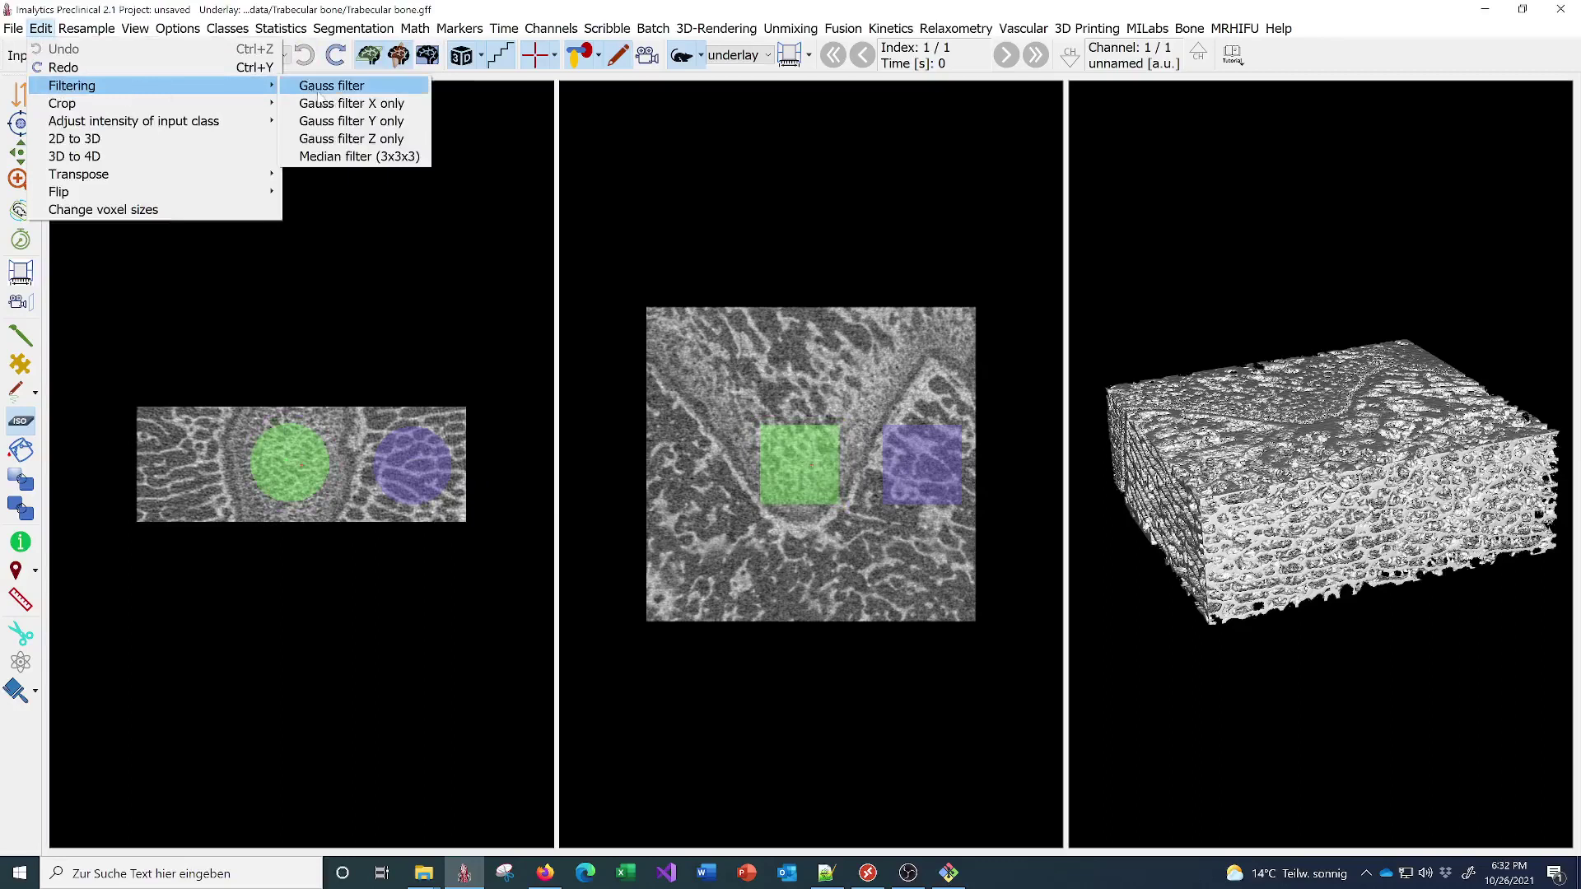
{"action": "left_click", "coordinate": [317, 86]}
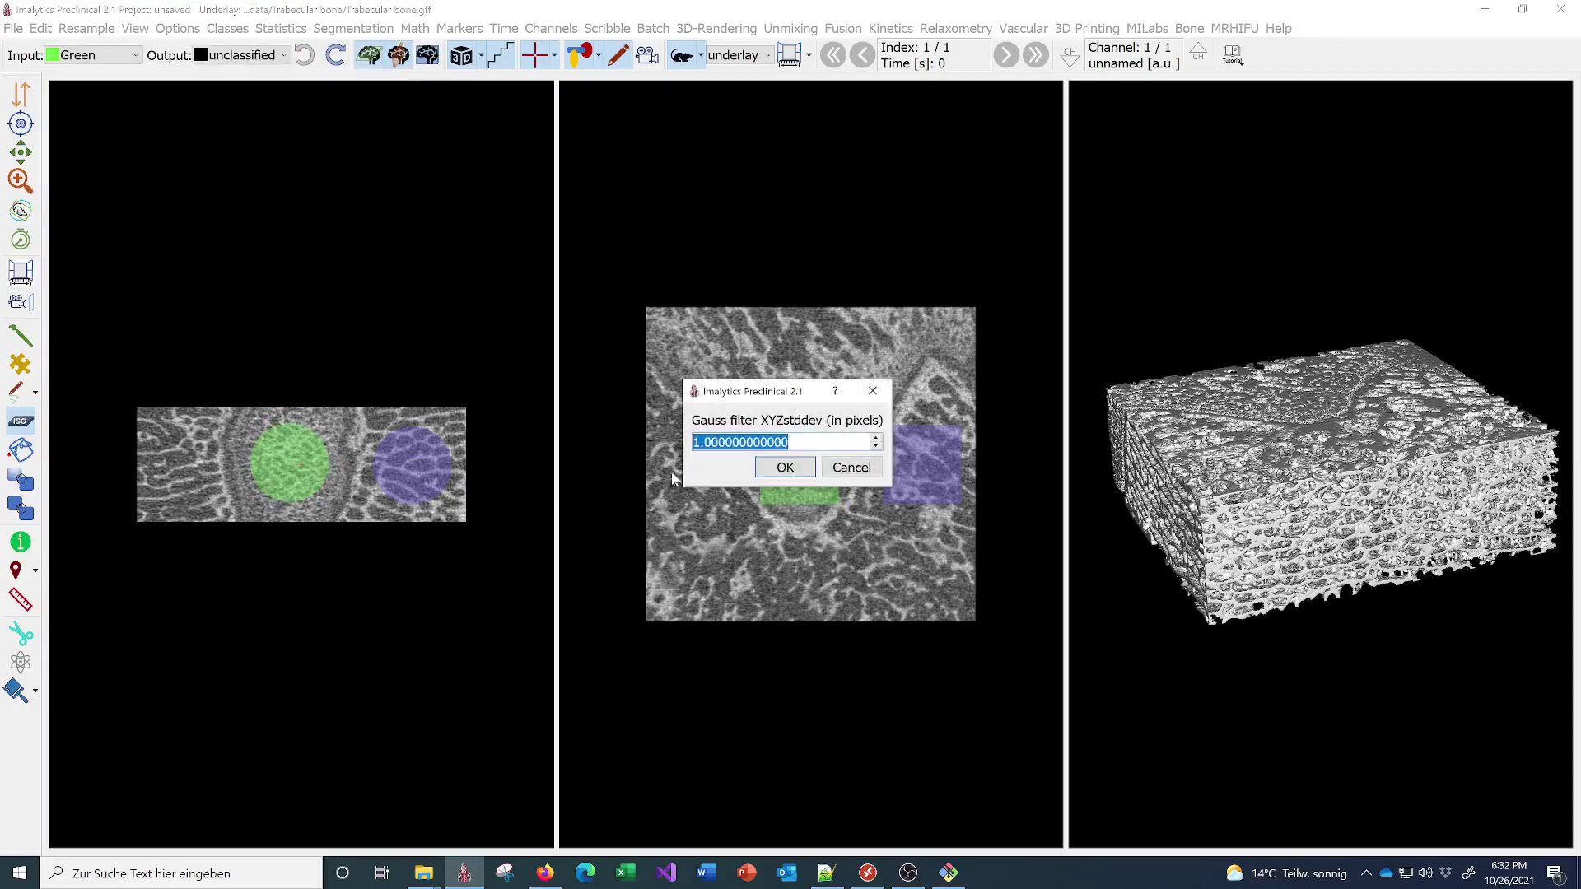
{"action": "left_click", "coordinate": [784, 468]}
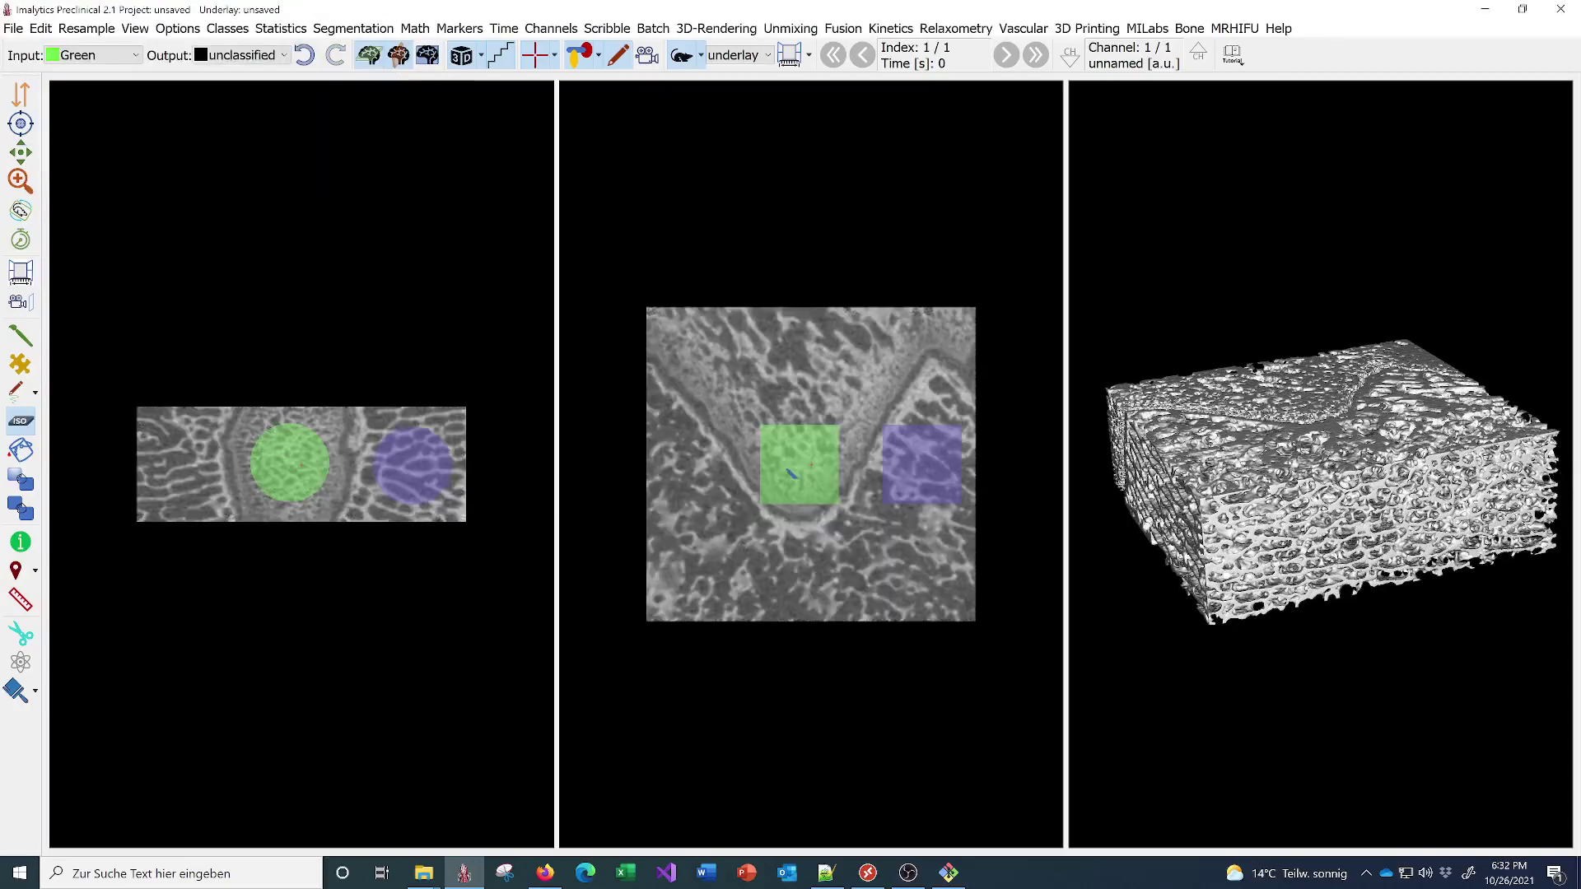
Undo the Gaussian smoothing, then crop around the green circle and undo the crop.
{"action": "left_click", "coordinate": [304, 55]}
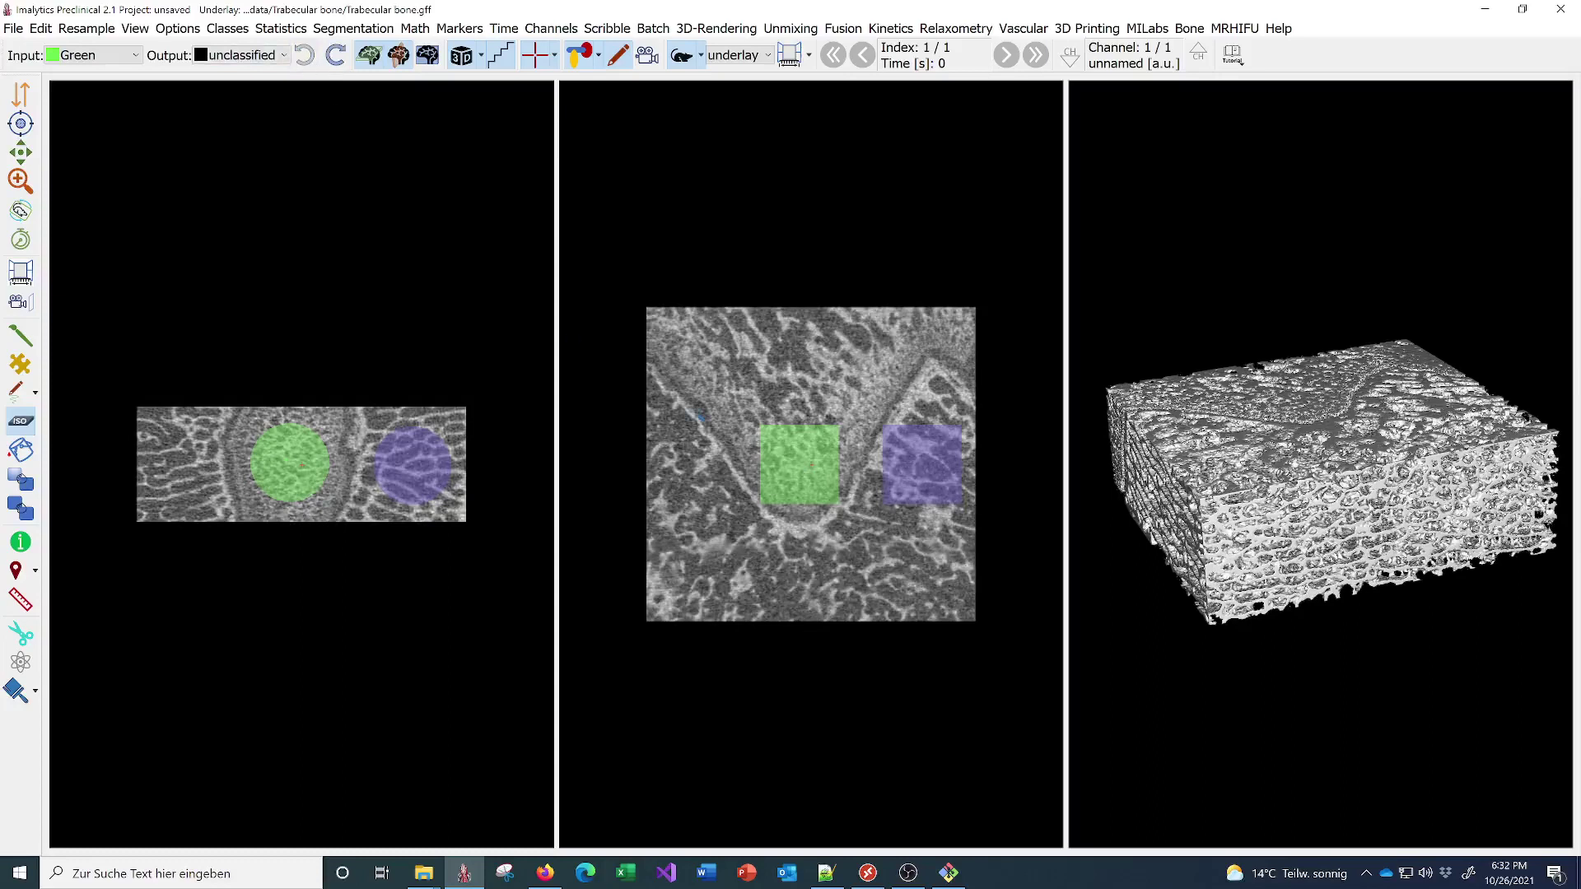
{"action": "left_click", "coordinate": [20, 635]}
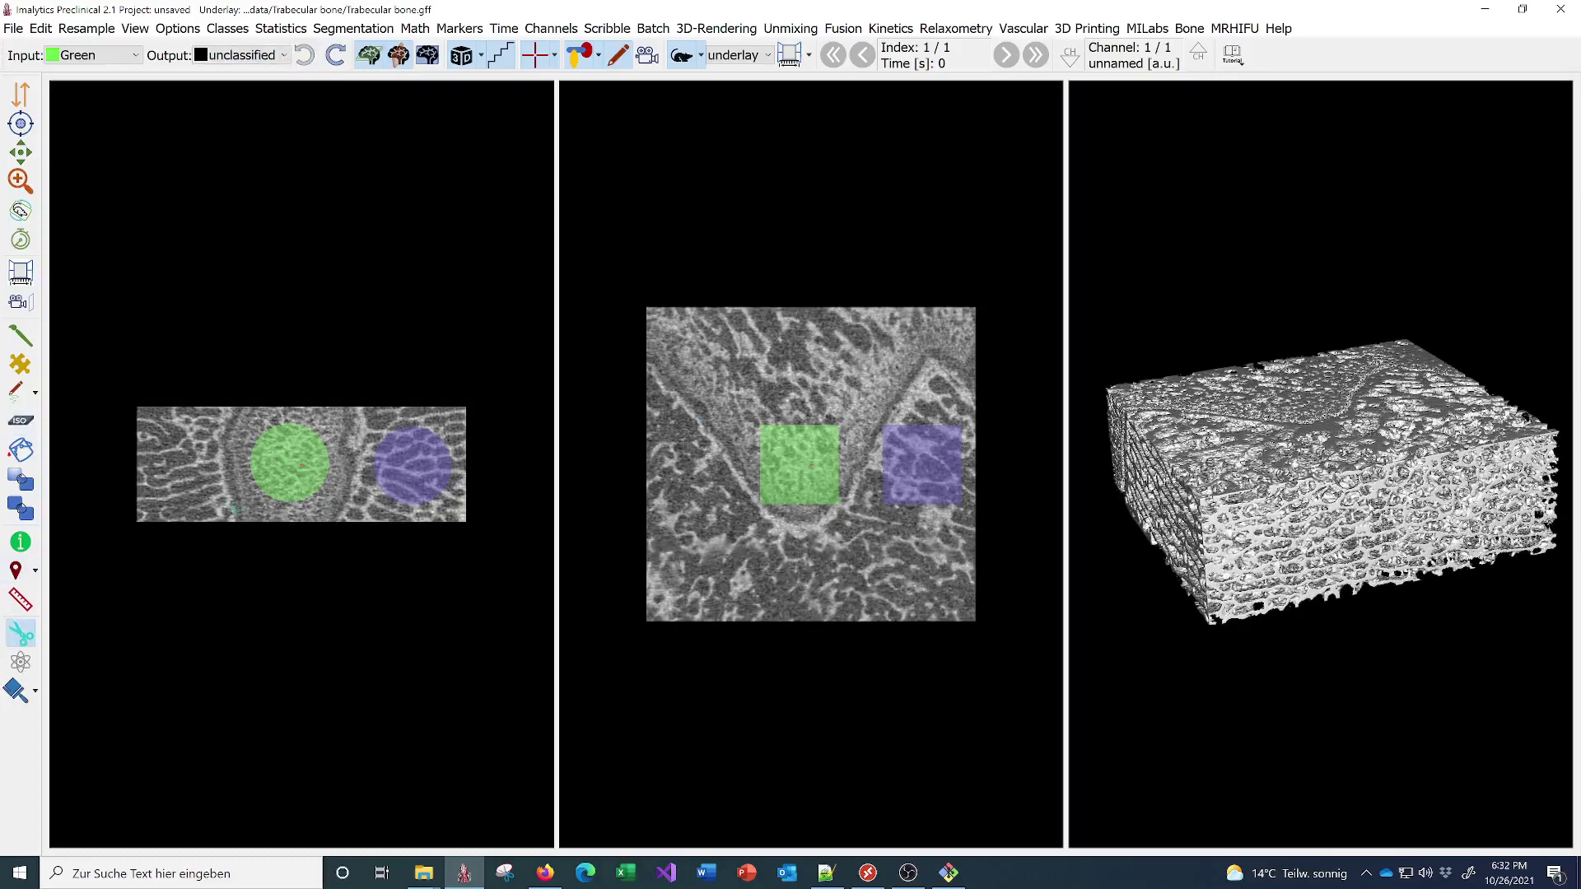
{"action": "mouse_move", "coordinate": [301, 527]}
{"action": "left_mouse_down"}
{"action": "mouse_move", "coordinate": [358, 457]}
{"action": "mouse_move", "coordinate": [311, 420]}
{"action": "mouse_move", "coordinate": [266, 417]}
{"action": "mouse_move", "coordinate": [232, 477]}
{"action": "left_mouse_up"}
{"action": "left_click", "coordinate": [304, 55]}
Toggle the segmentation overlays off and on, and switch to the two-view layout.
{"action": "left_click", "coordinate": [580, 58]}
{"action": "left_click", "coordinate": [580, 58]}
{"action": "left_click", "coordinate": [500, 64]}
{"action": "left_click", "coordinate": [399, 56]}
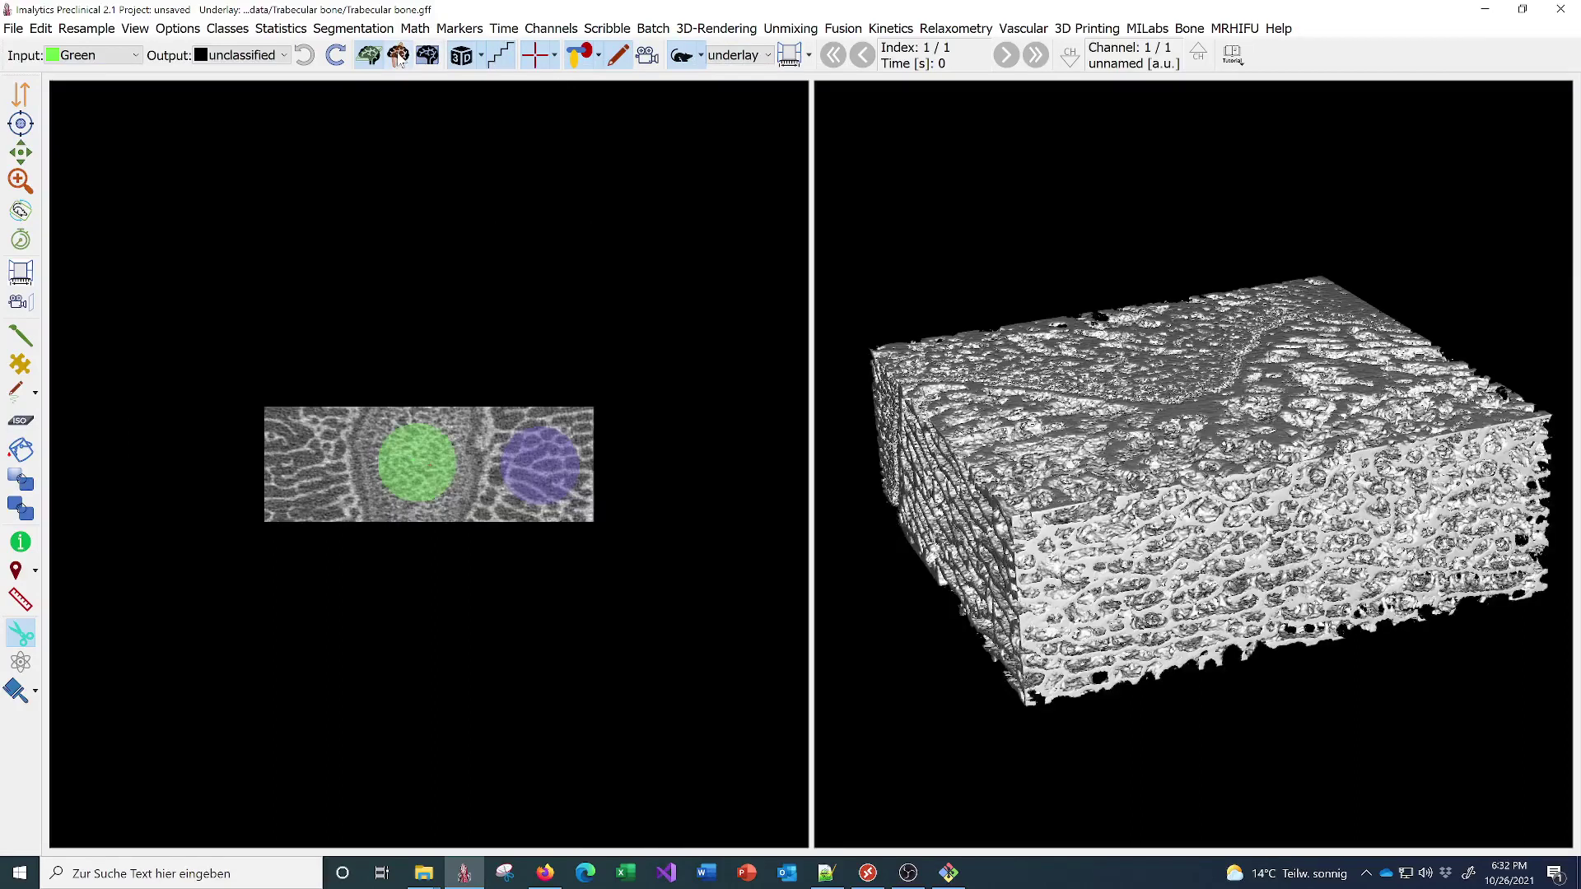
Scroll down through the slices and return to the three-view layout.
{"action": "left_click", "coordinate": [22, 96]}
{"action": "scroll", "coordinate": [434, 319], "scroll_direction": "down", "scroll_amount": 5}
{"action": "left_click", "coordinate": [20, 123]}
{"action": "left_click", "coordinate": [397, 55]}
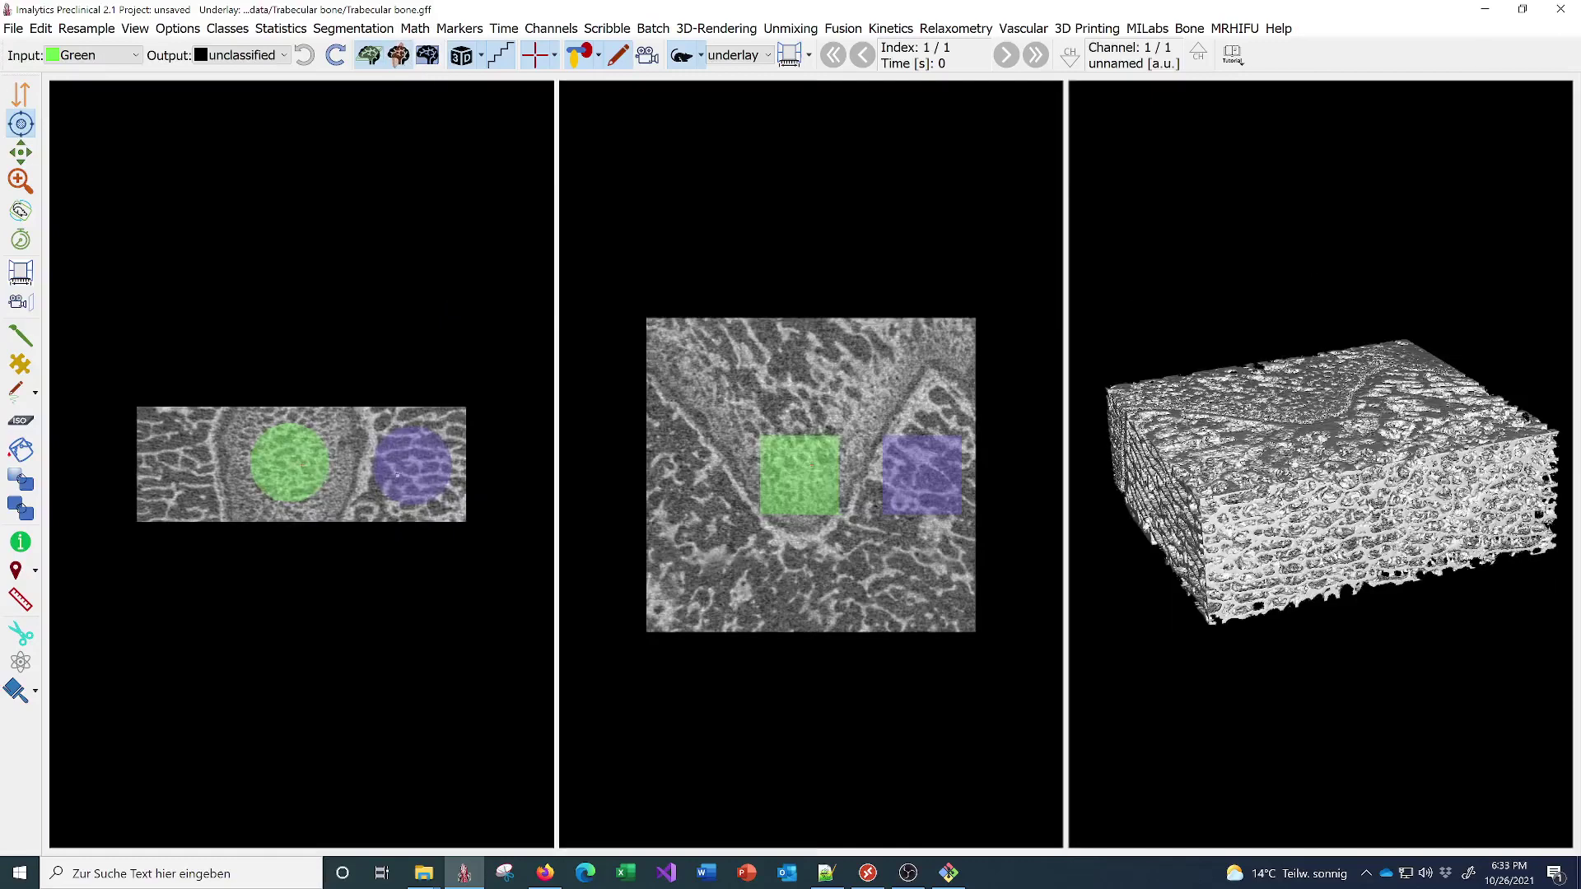
Re-centre the slice views on the purple region and a new point, then pan and tilt them.
{"action": "left_click", "coordinate": [414, 463]}
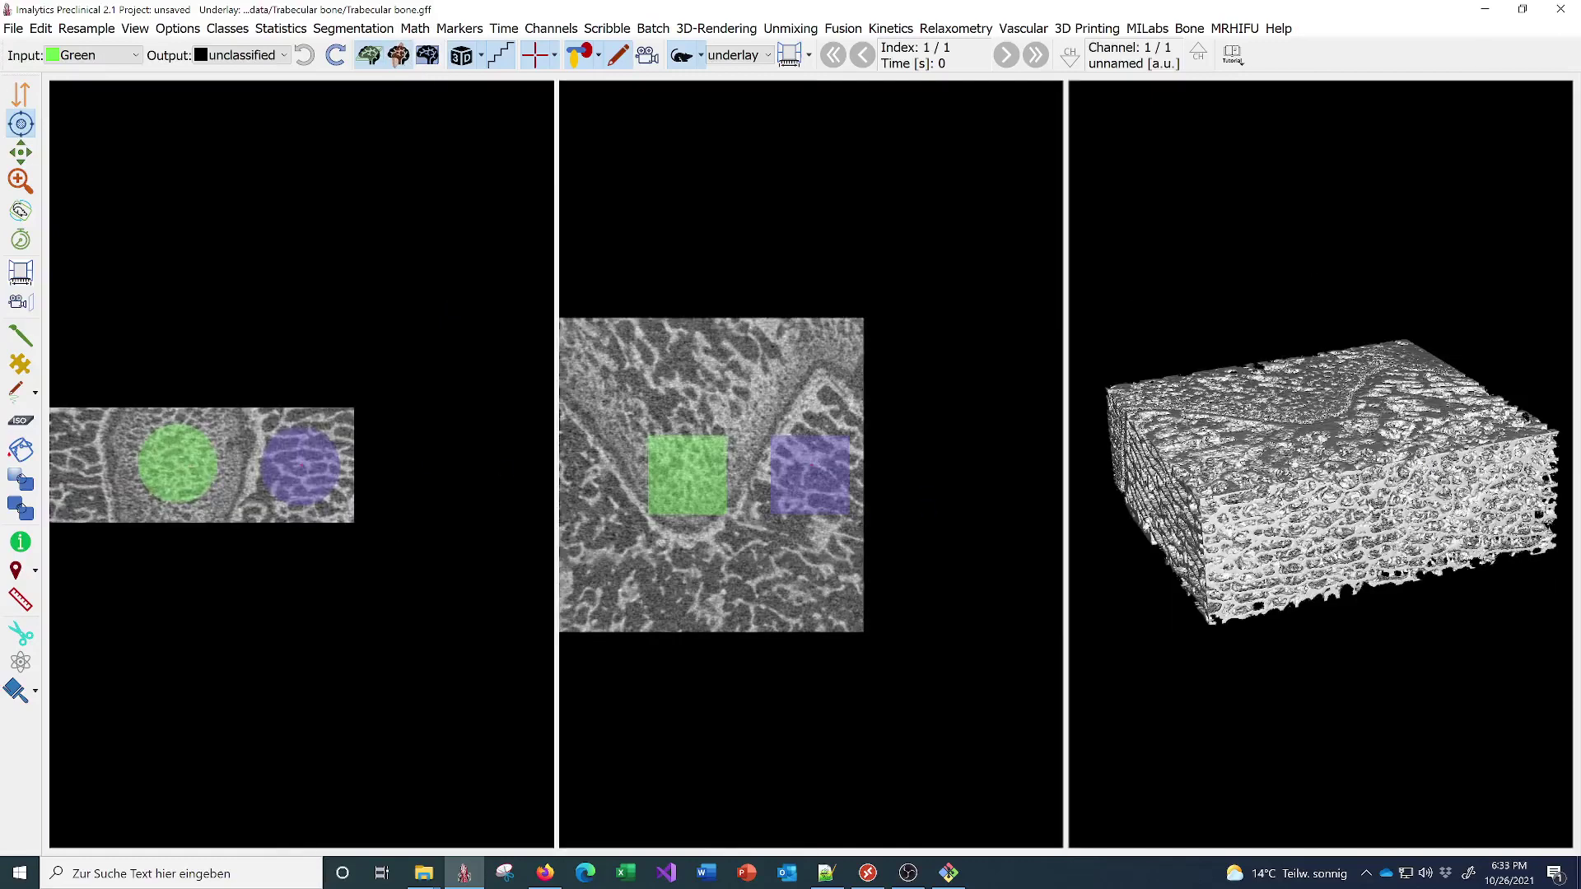
{"action": "left_click", "coordinate": [1417, 494]}
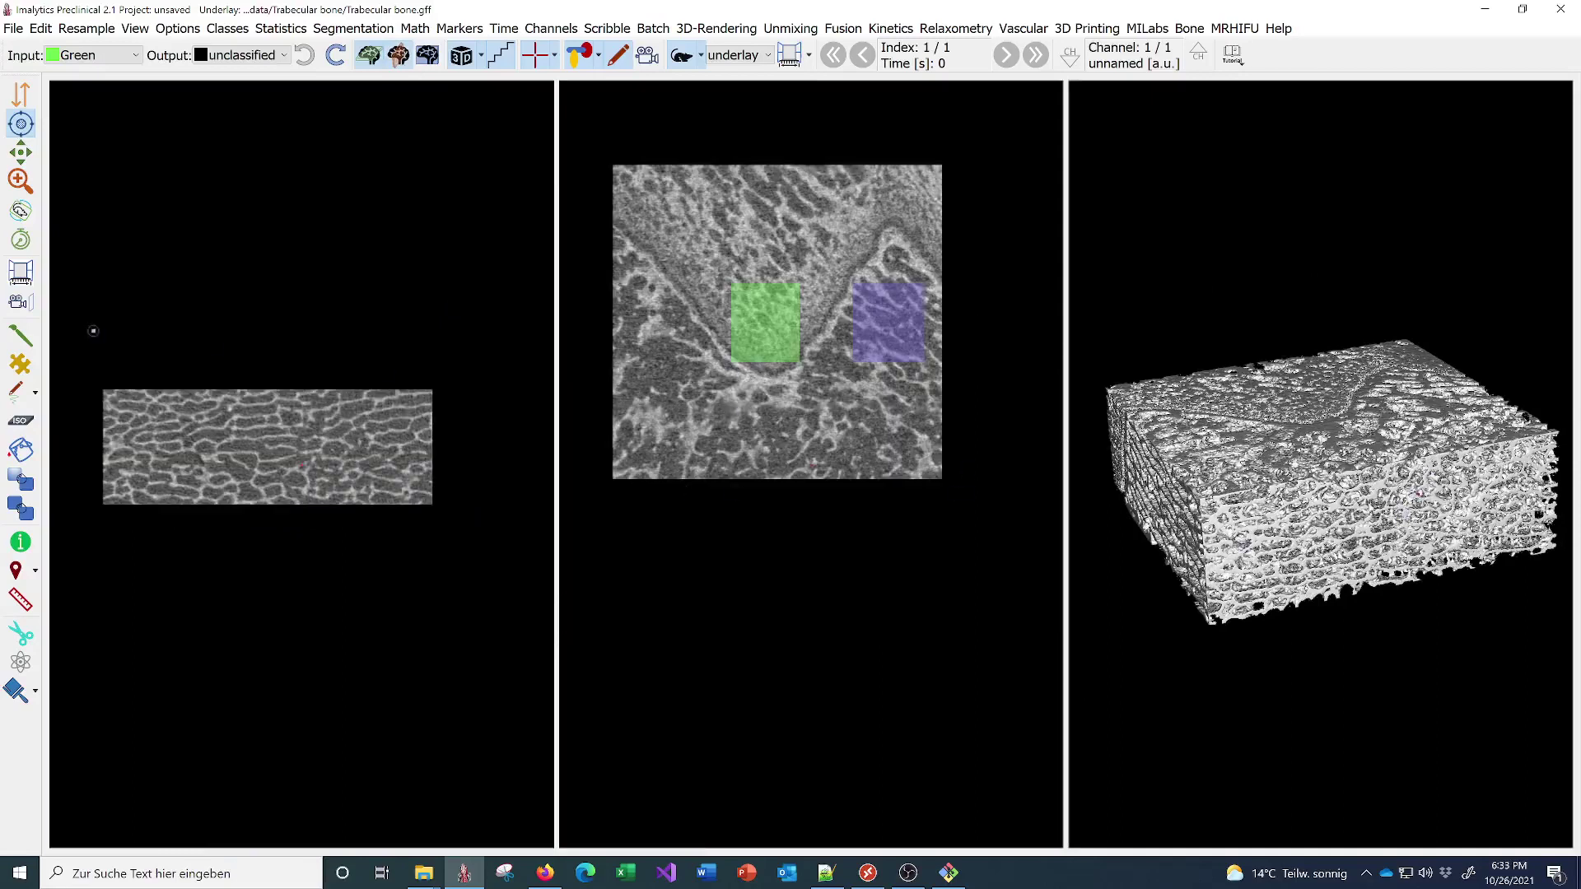
{"action": "left_click", "coordinate": [20, 152]}
{"action": "left_click_drag", "start_coordinate": [264, 455], "coordinate": [279, 464]}
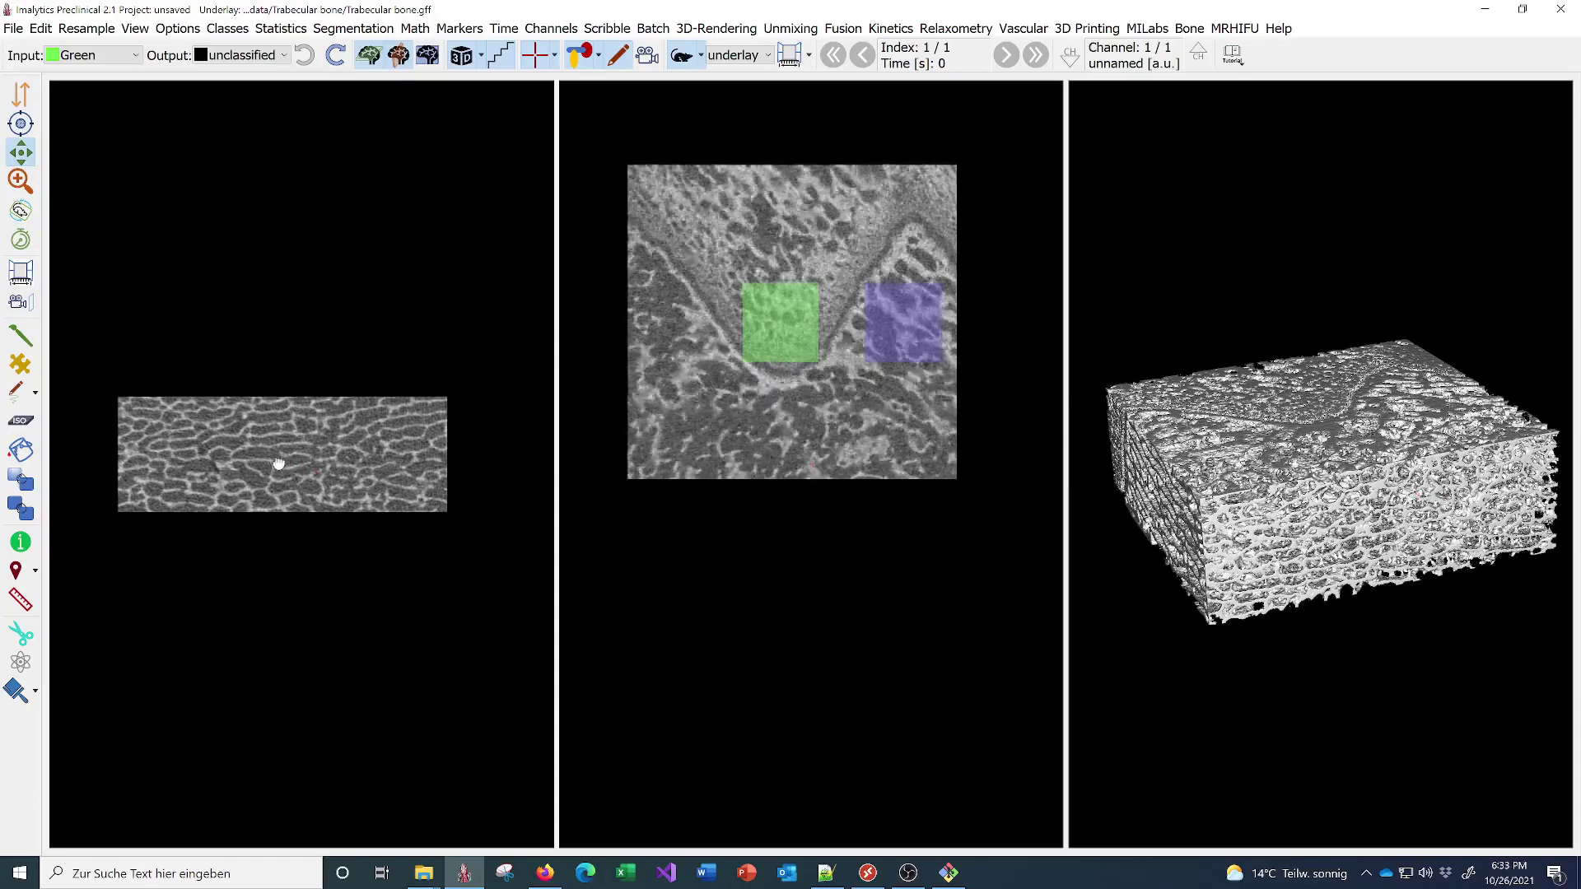
{"action": "left_click", "coordinate": [21, 179]}
{"action": "left_click", "coordinate": [22, 211]}
{"action": "left_click_drag", "start_coordinate": [495, 421], "coordinate": [480, 443]}
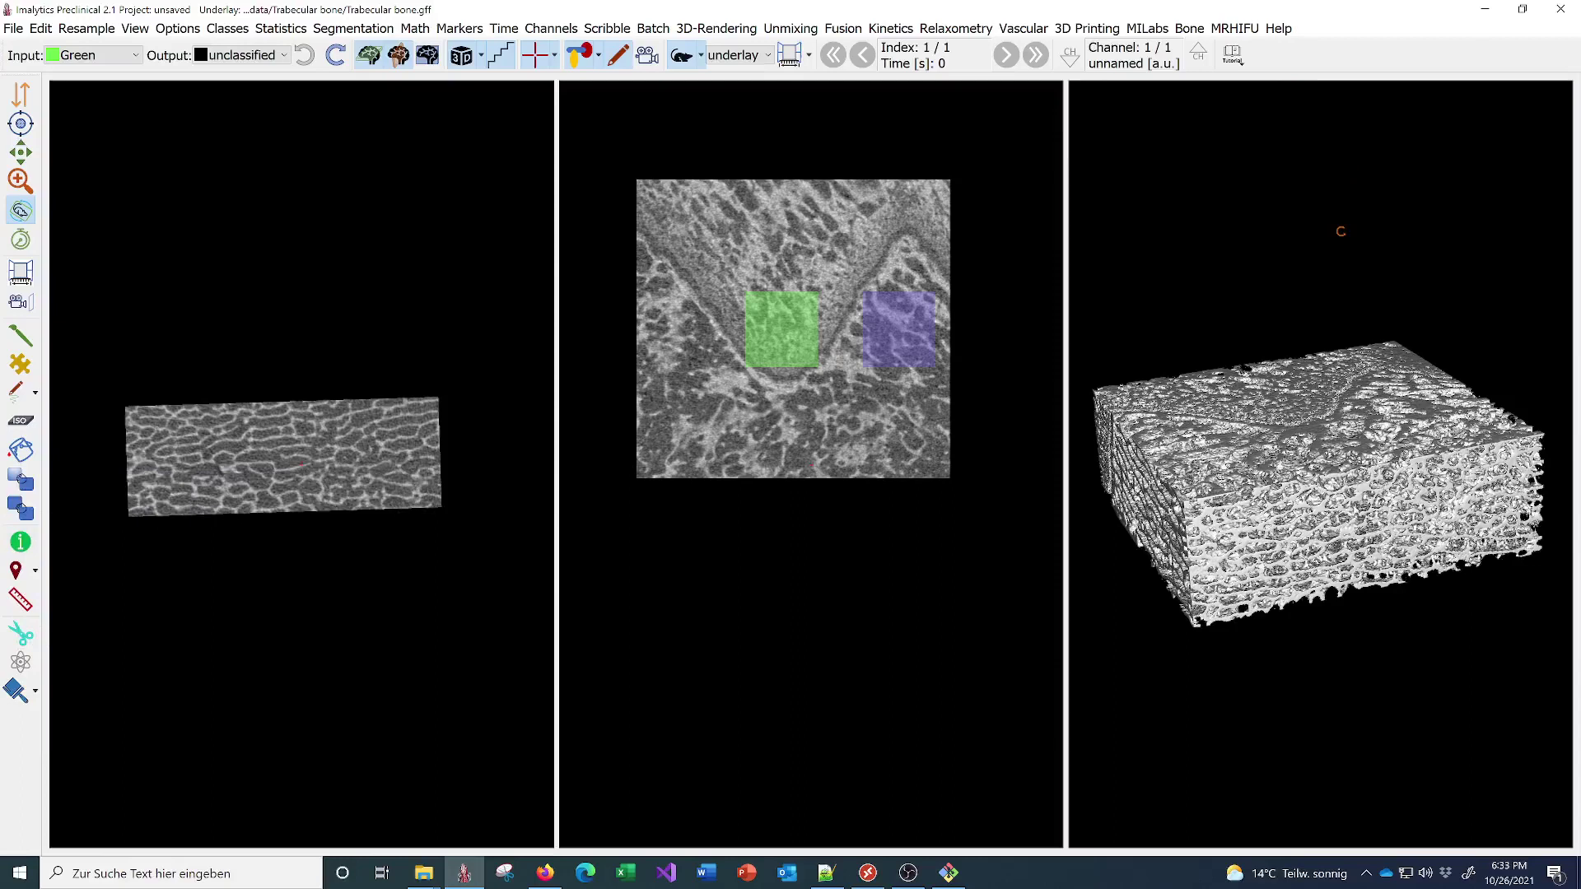
{"action": "left_click", "coordinate": [14, 31]}
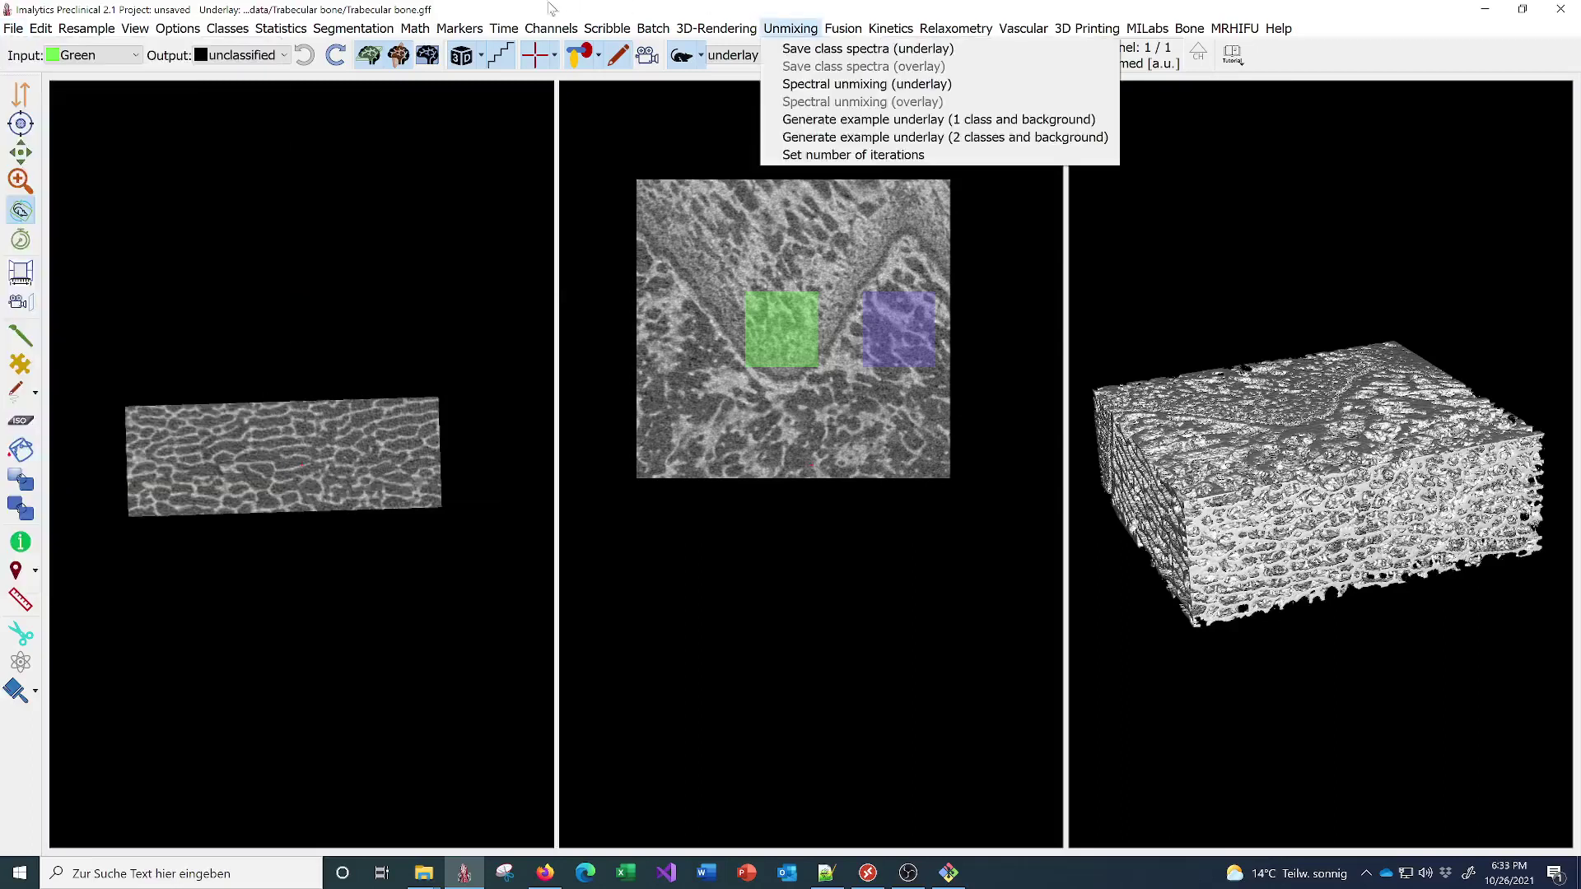
{"action": "left_click", "coordinate": [504, 15]}
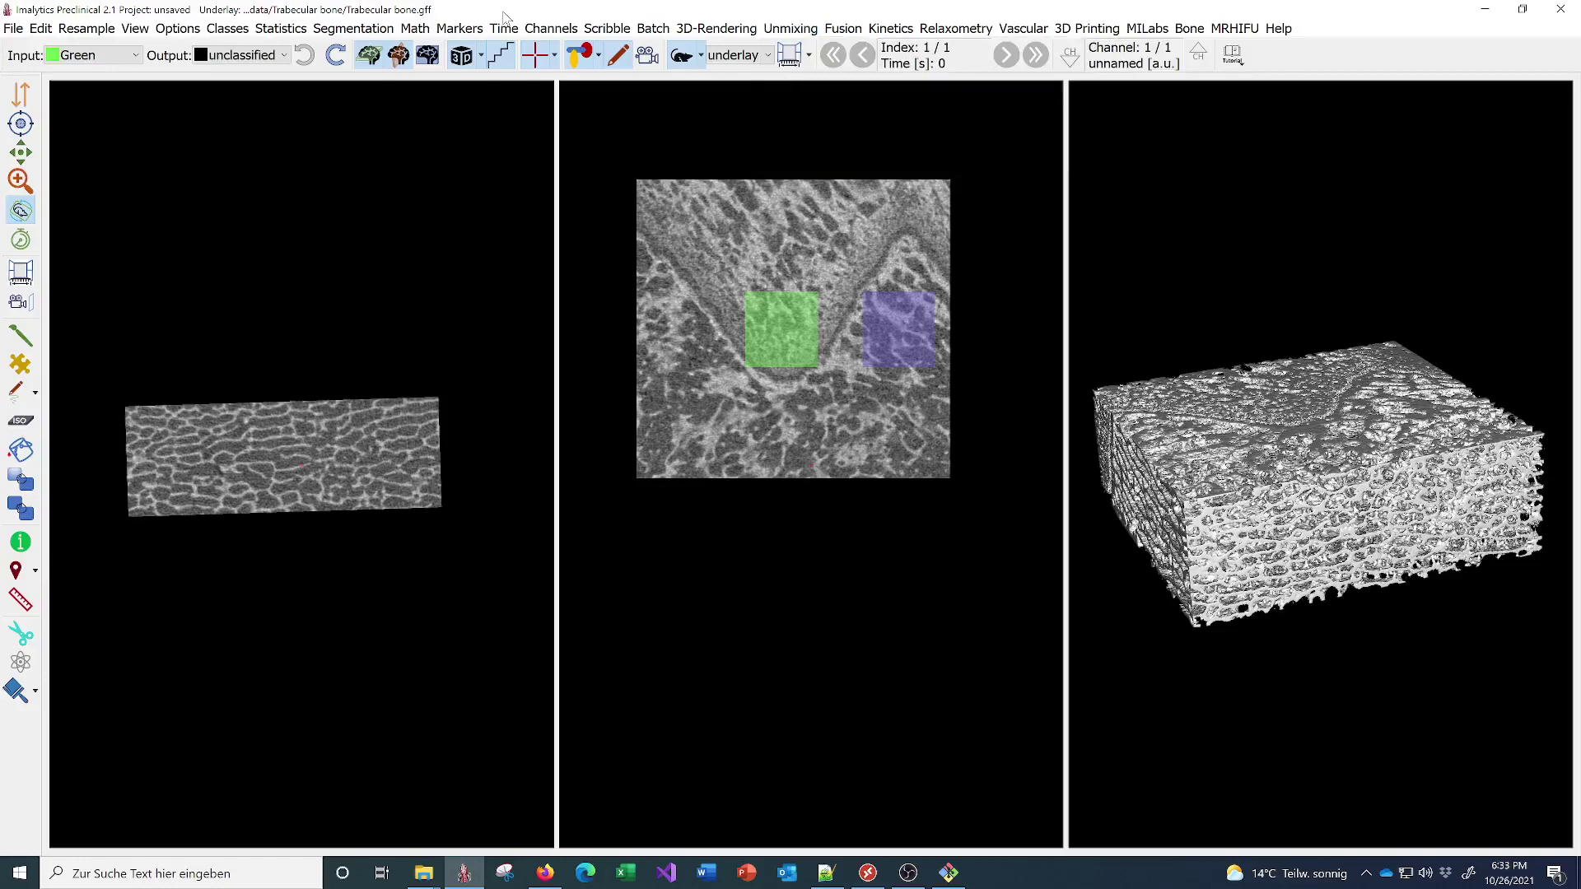
{"action": "left_click", "coordinate": [19, 30]}
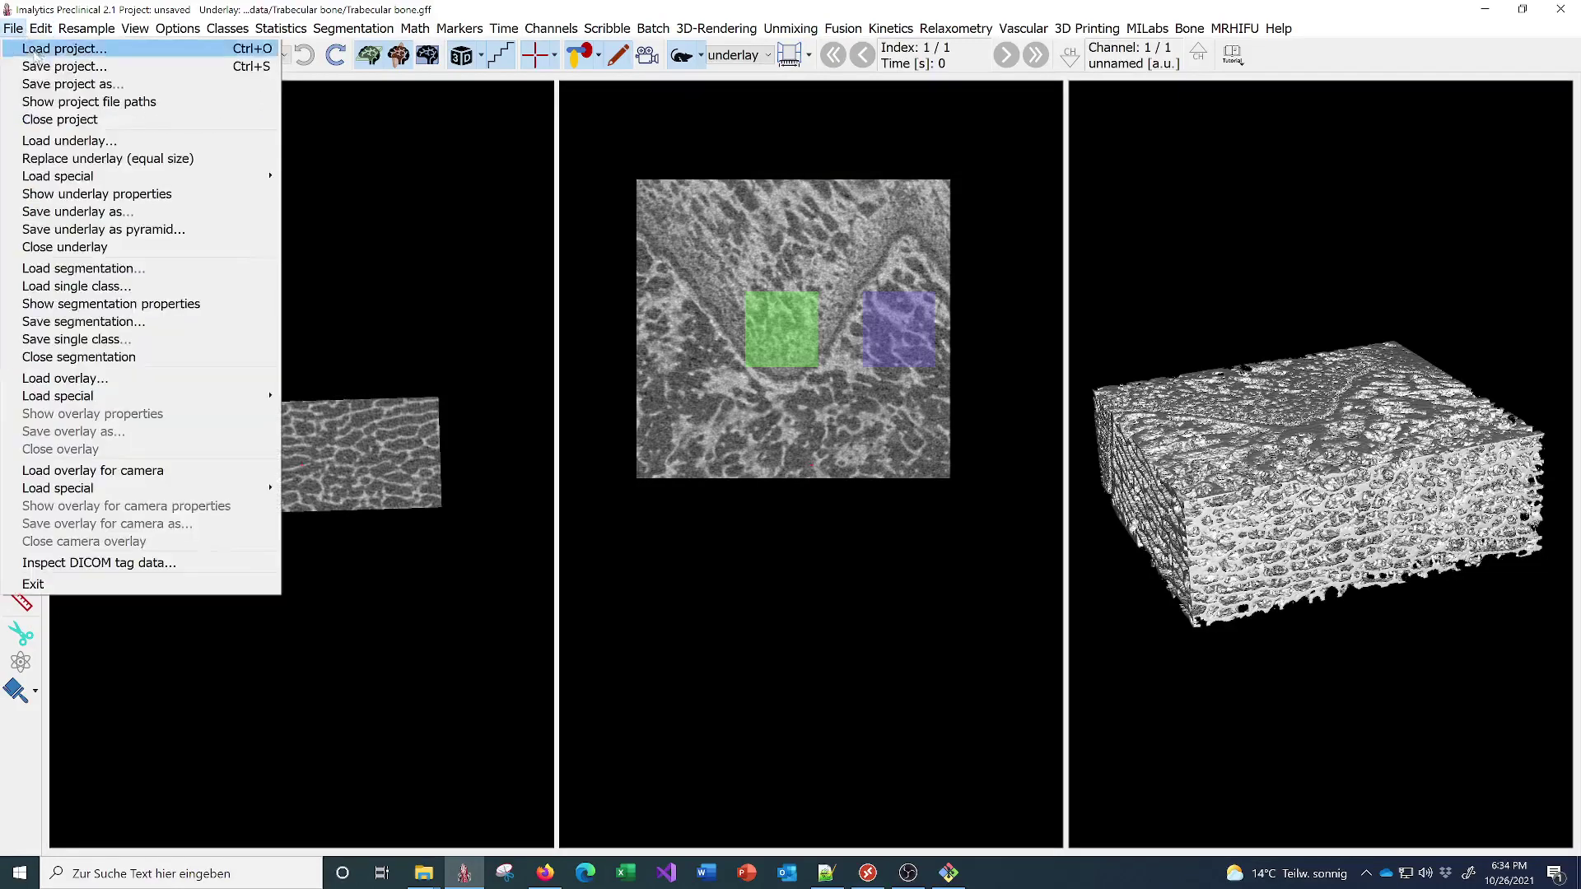
{"action": "left_click", "coordinate": [102, 30]}
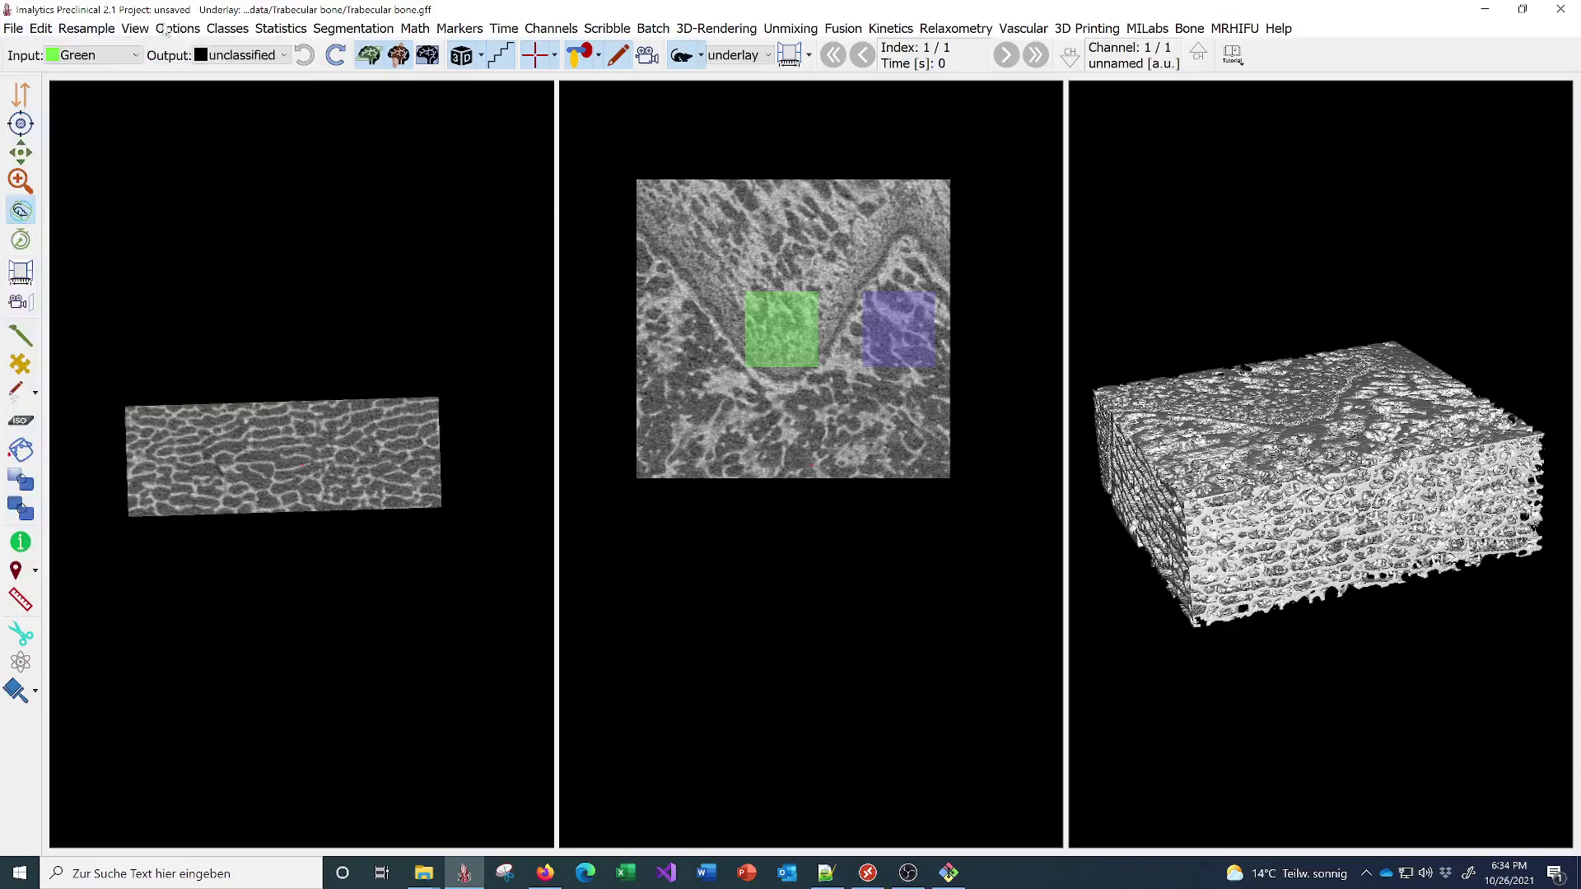